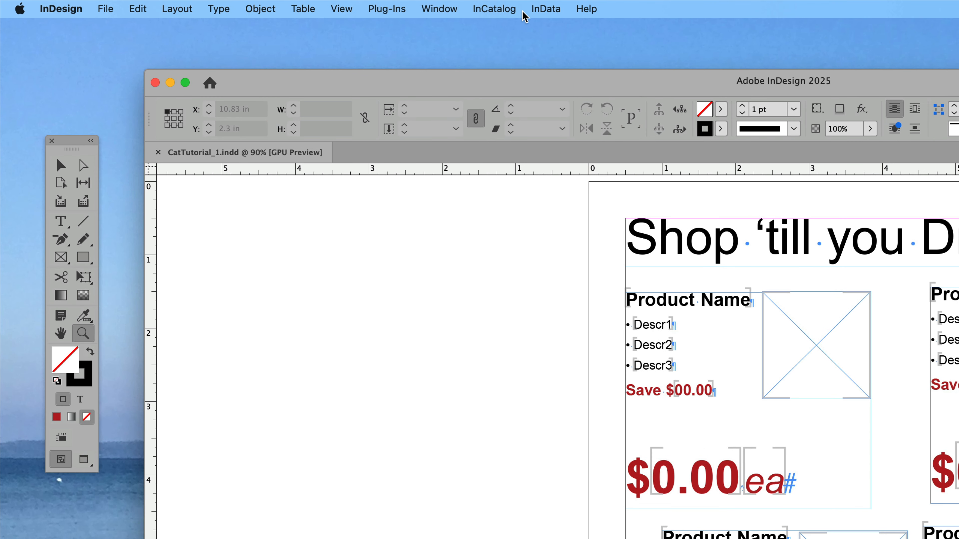
click(506, 10)
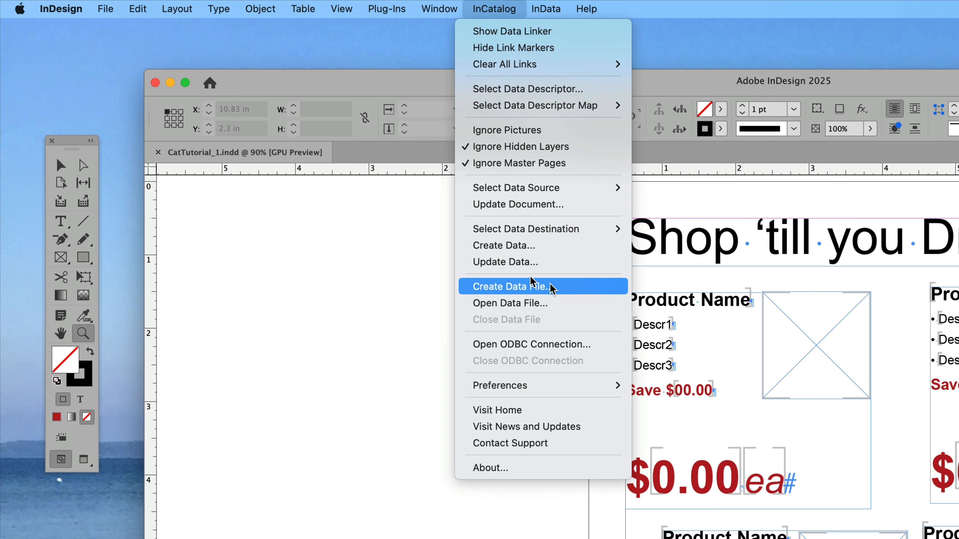
click(383, 258)
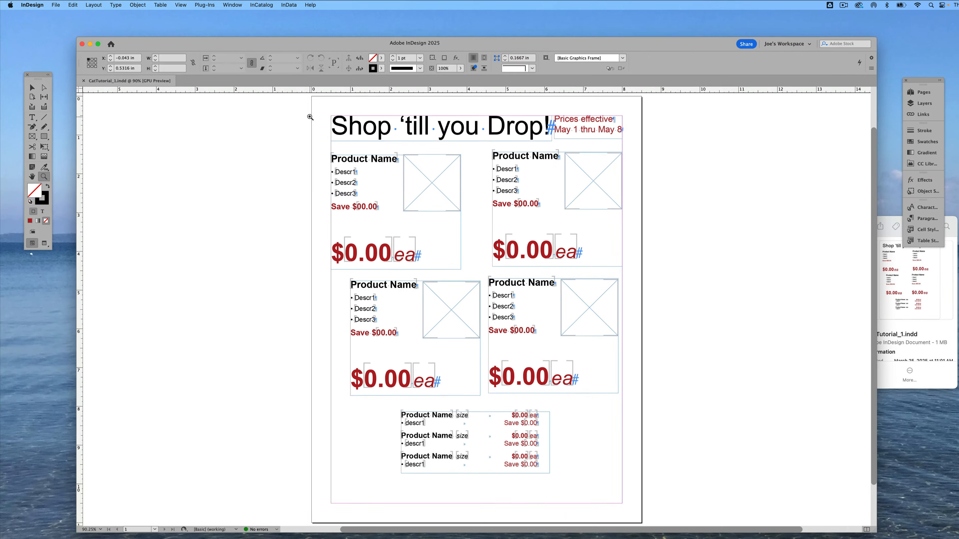
Set the link marker color to Red in the InCatalog User Interface preferences
drag(585, 220, 913, 447)
drag(457, 224, 548, 300)
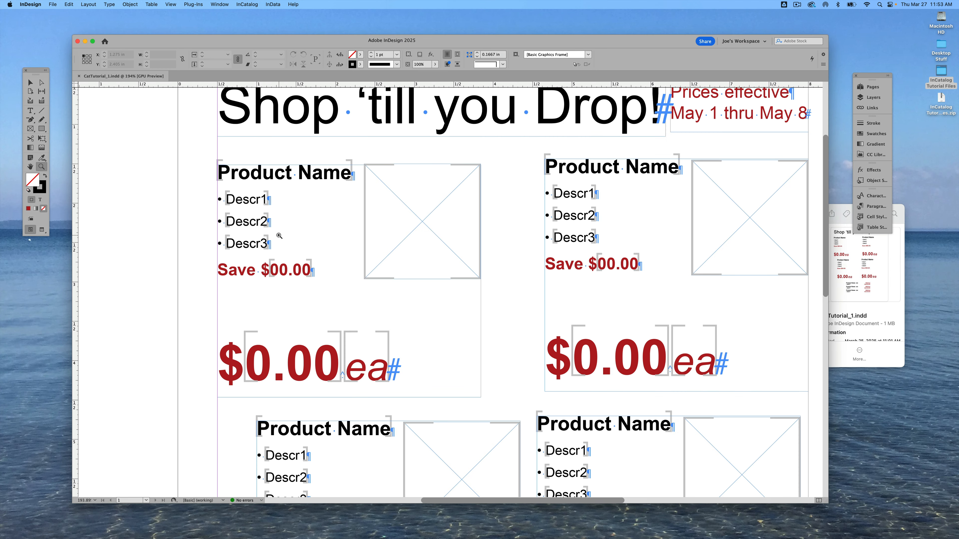
scroll(278, 238, left, 5)
scroll(279, 236, right, 2)
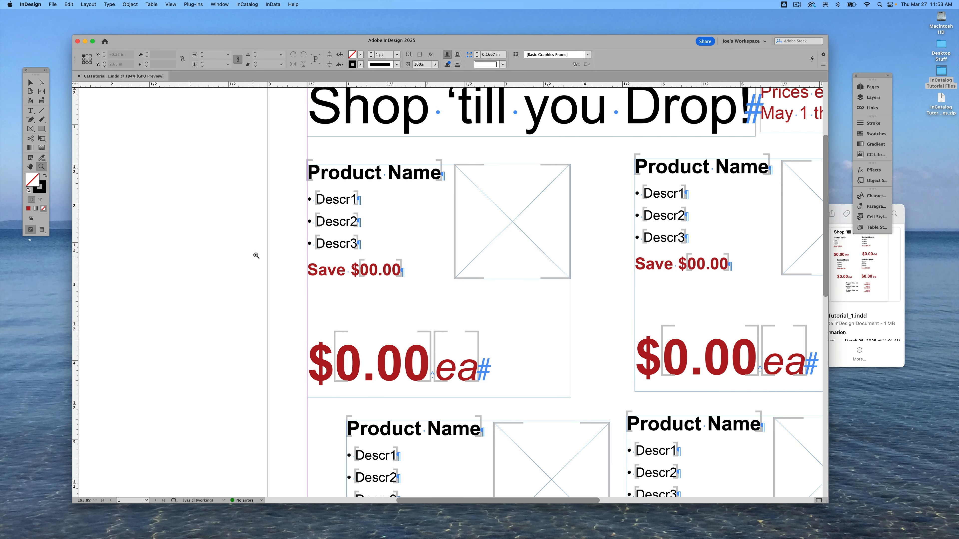
click(31, 83)
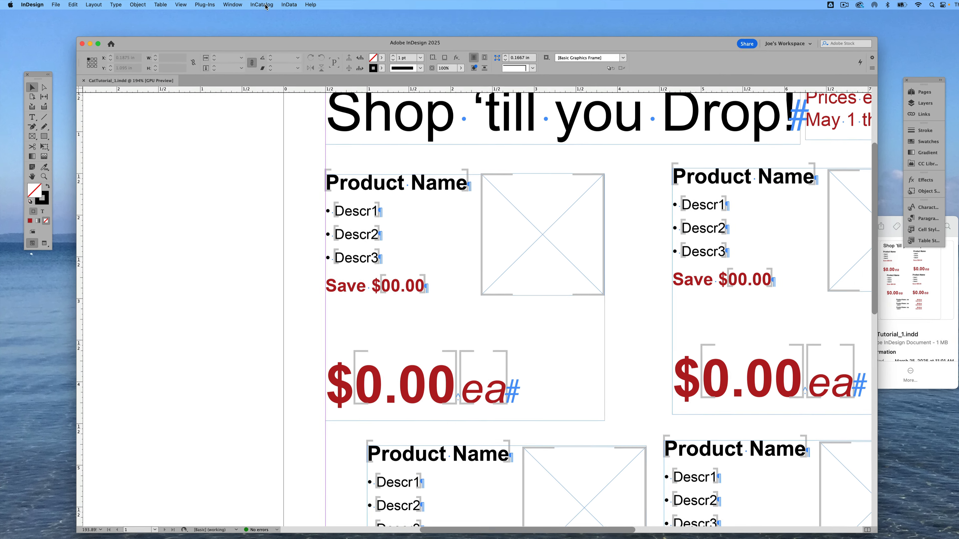
click(250, 5)
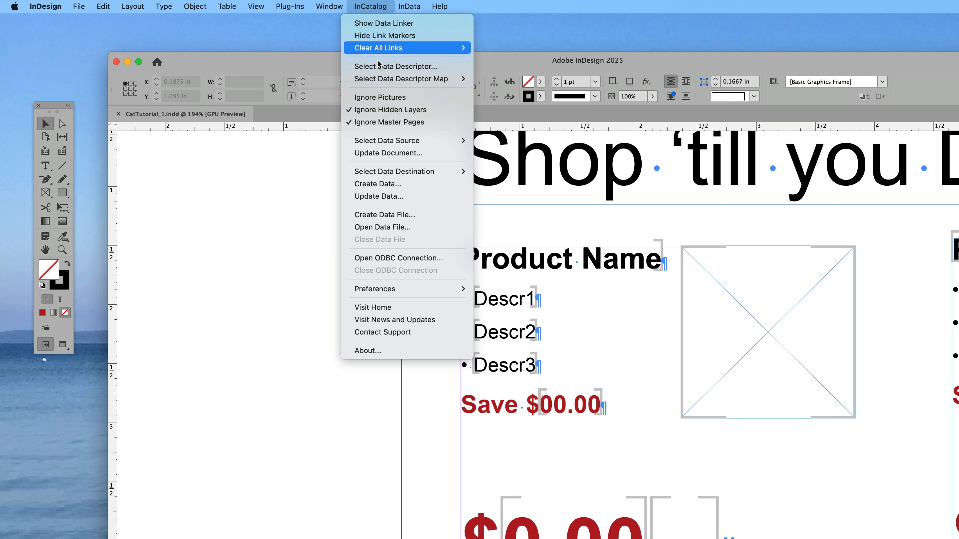
mouse_move(394, 290)
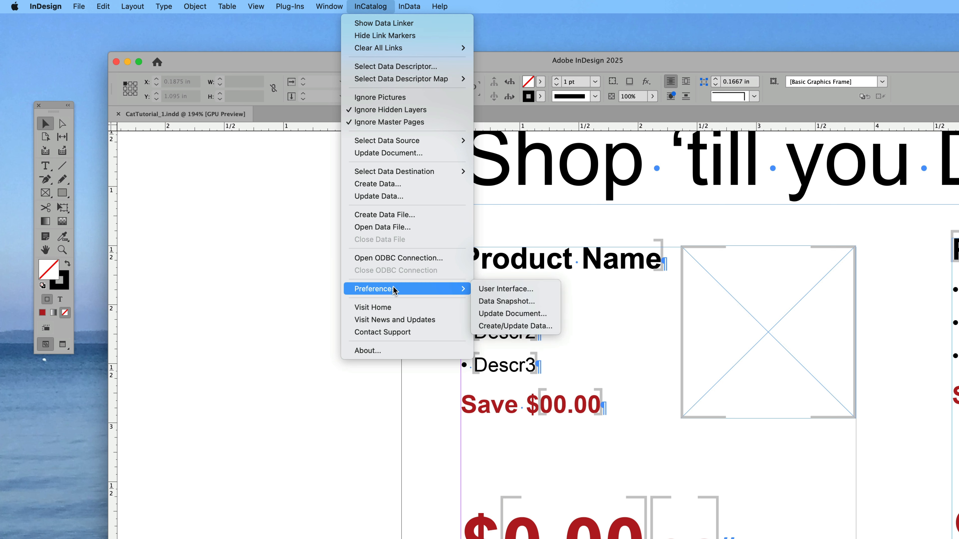
click(534, 290)
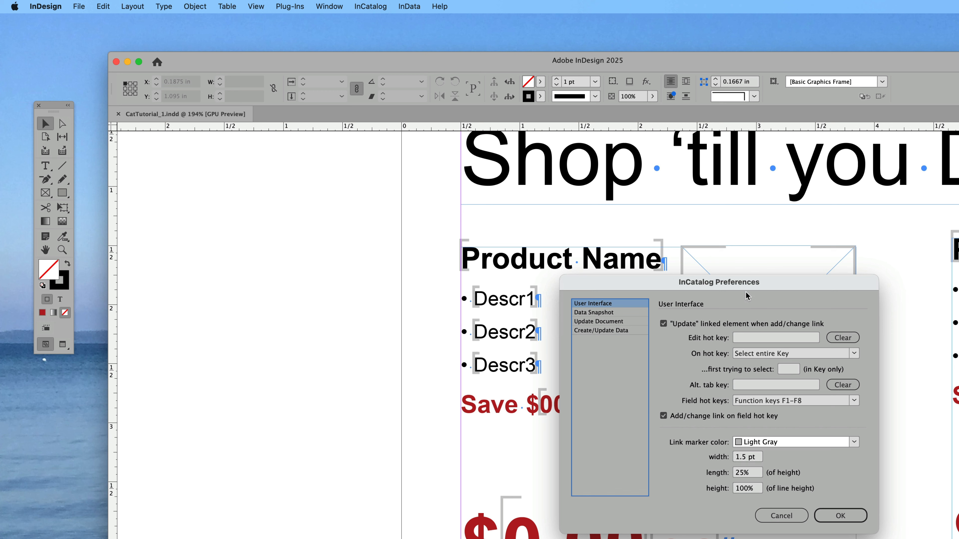
drag(792, 282, 497, 242)
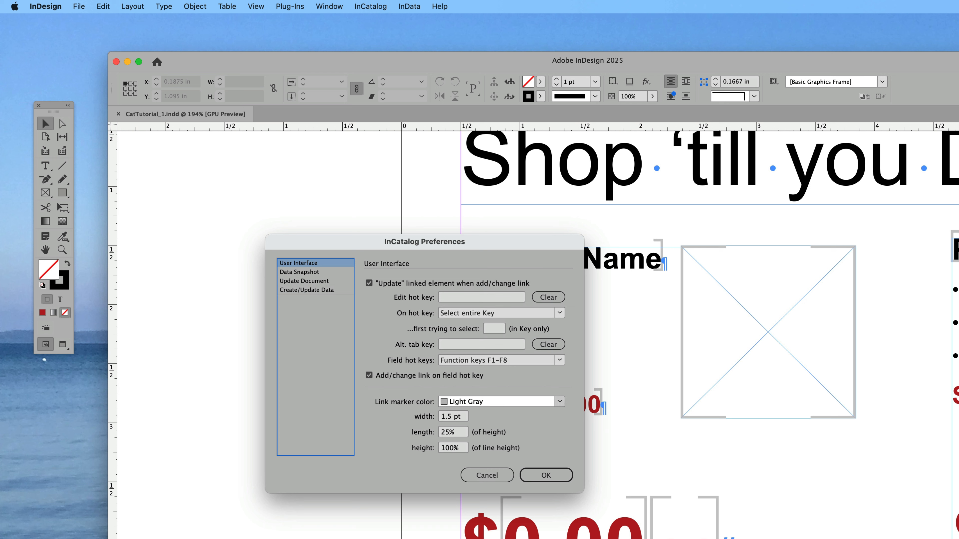
click(560, 402)
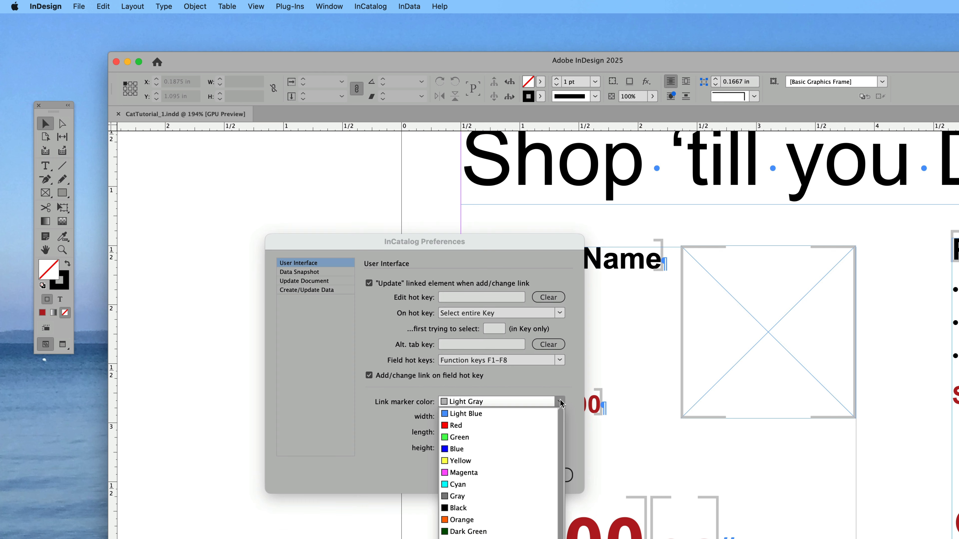
click(471, 426)
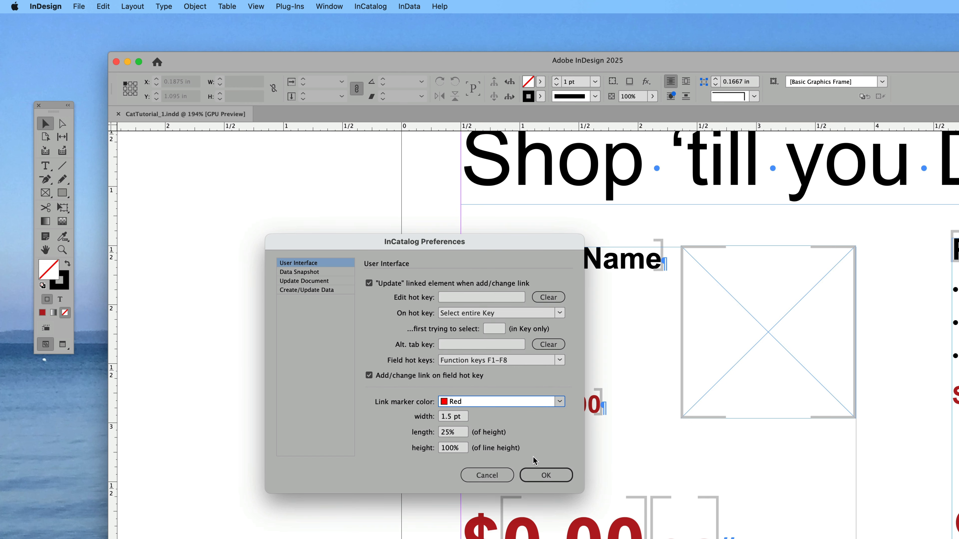
click(544, 475)
scroll(833, 482, left, 4)
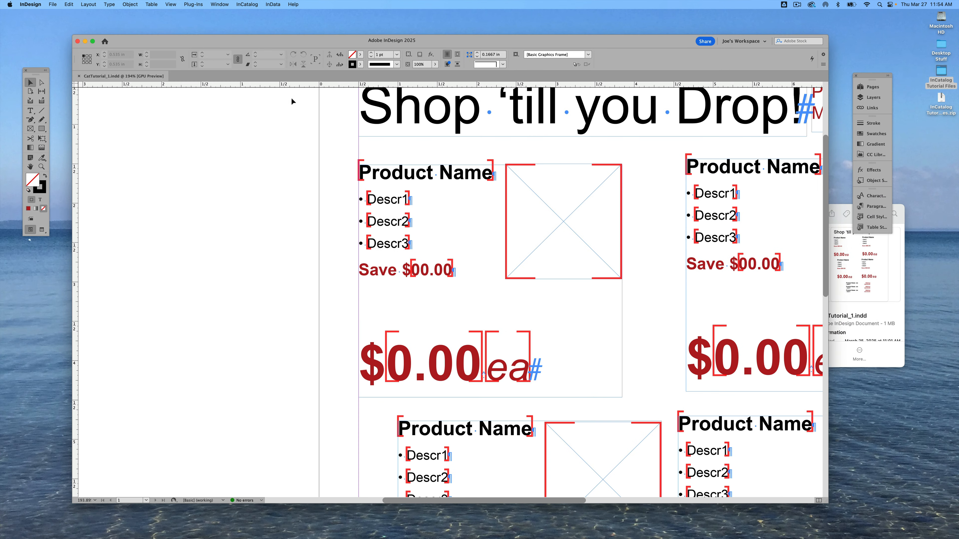
Hide and reshow the link markers, and switch the page to Preview mode and back to Normal
click(247, 5)
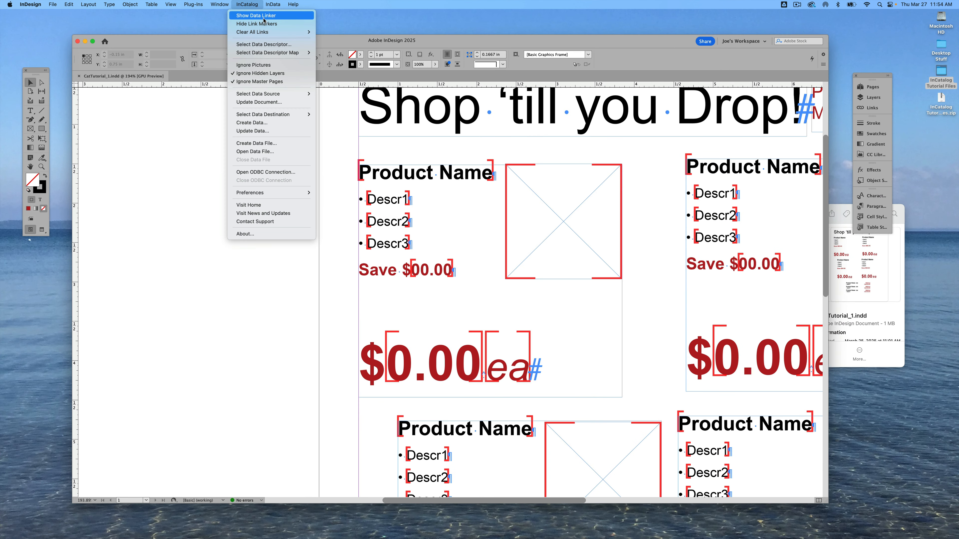
click(274, 25)
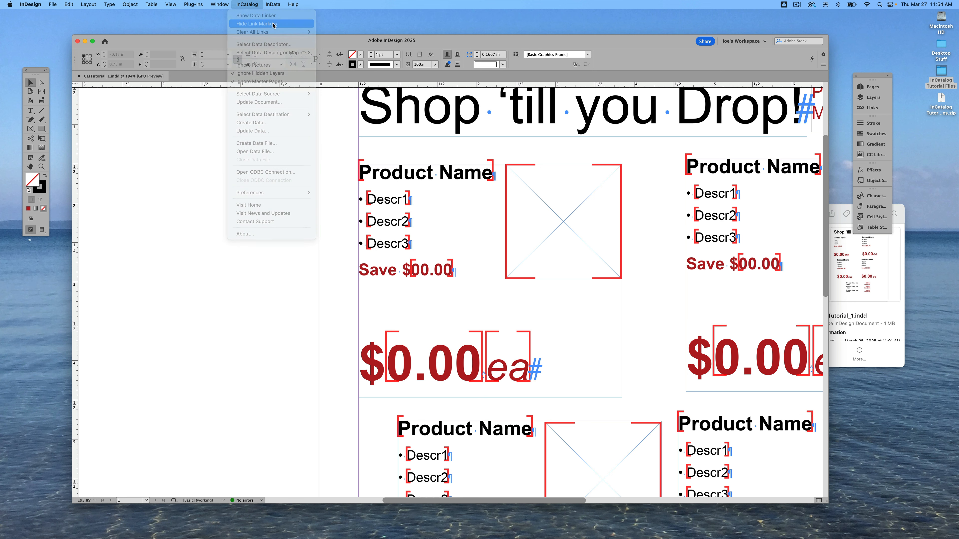
click(247, 4)
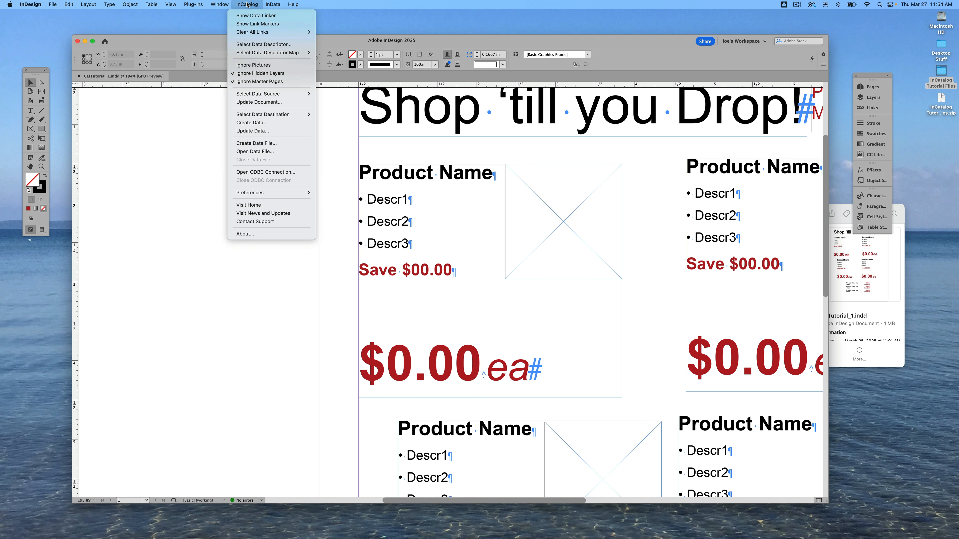
click(267, 25)
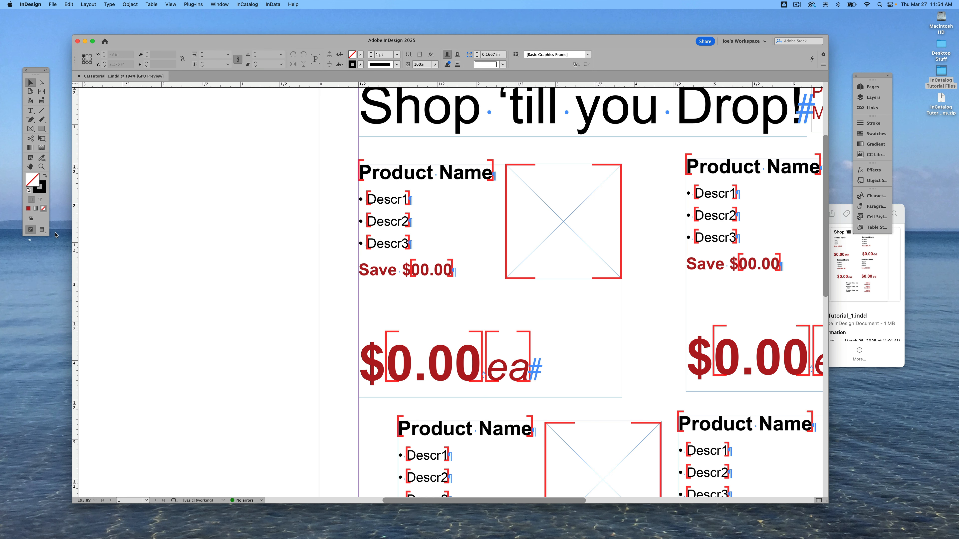
click(41, 230)
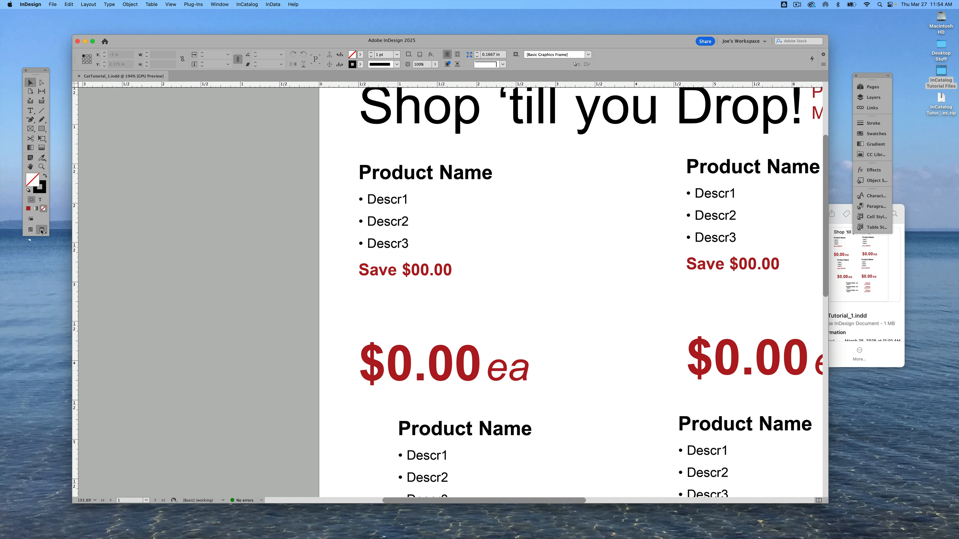
click(30, 230)
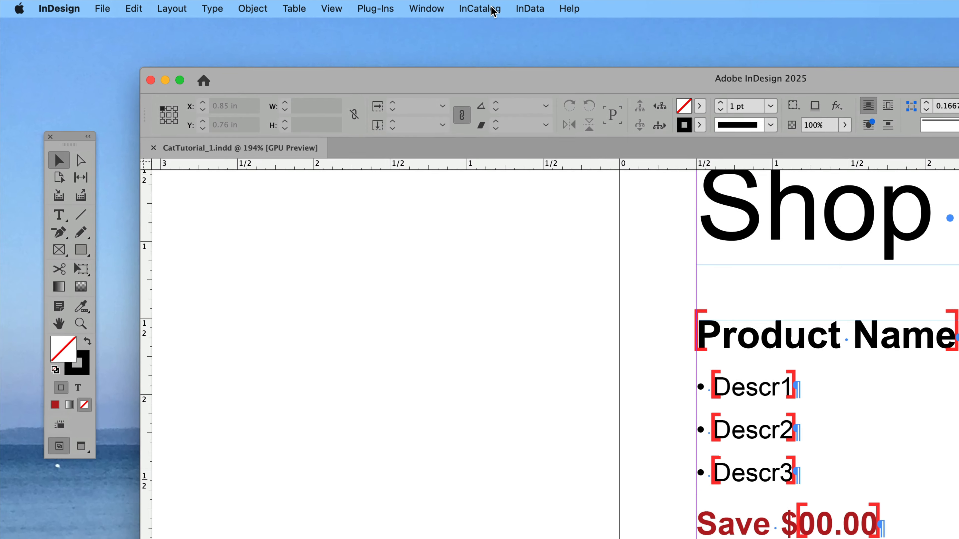
Show the InCatalog Data Linker and place it beside the first product block
click(249, 4)
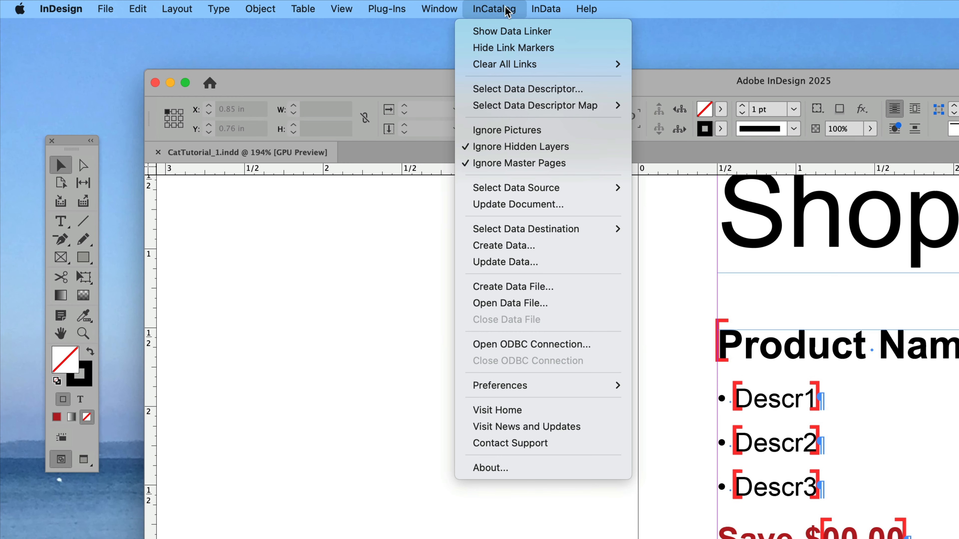
click(518, 34)
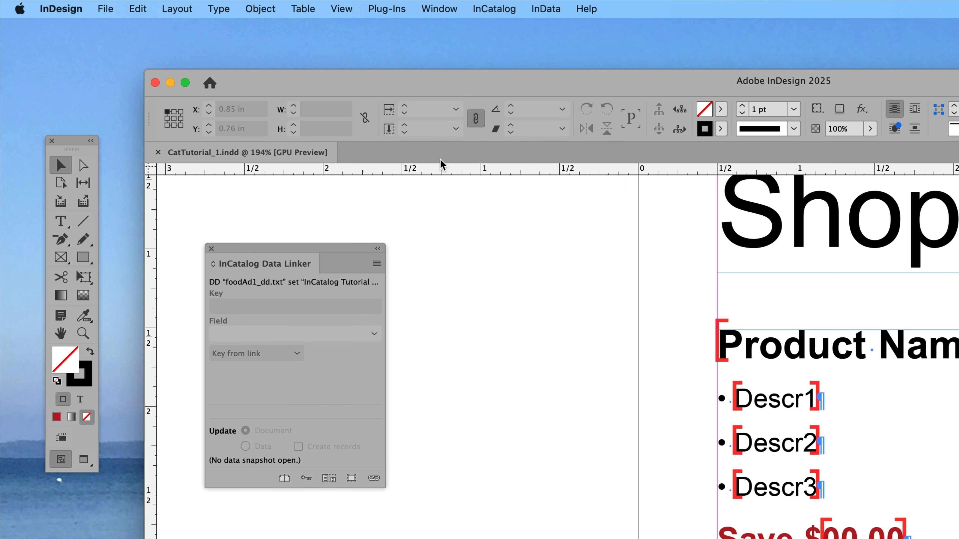
drag(315, 251, 538, 275)
click(507, 8)
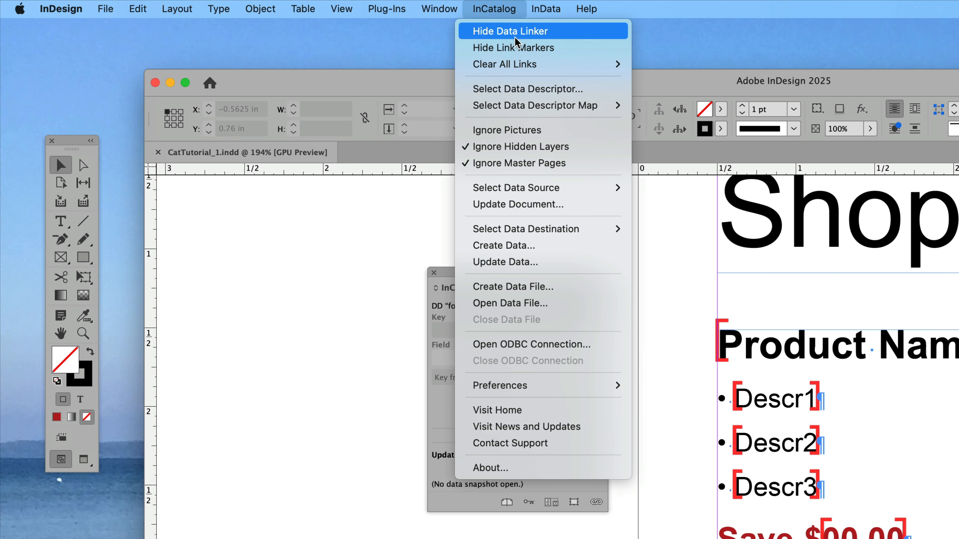
click(906, 304)
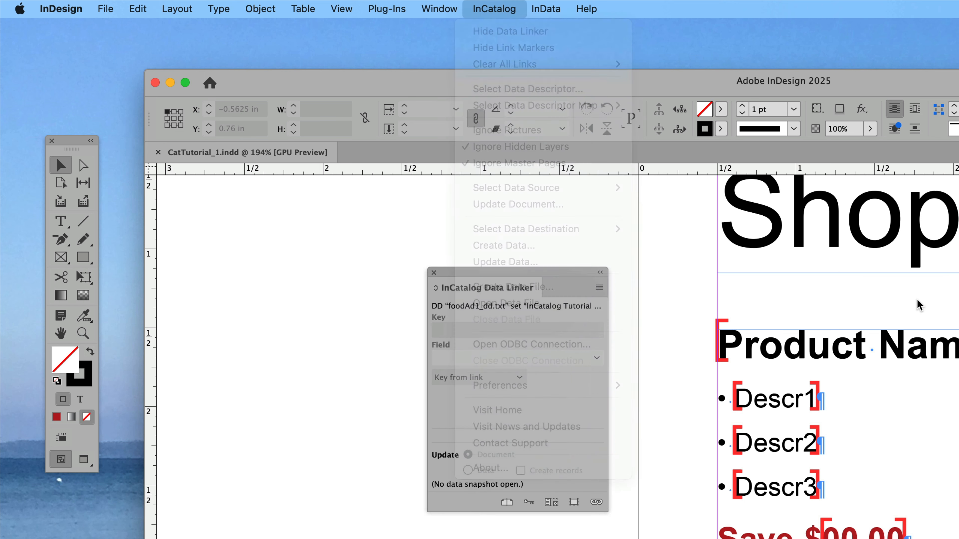
drag(555, 274, 639, 258)
Place the text cursor in the first block's Product Name to examine its key and field link in the Data Linker
click(61, 221)
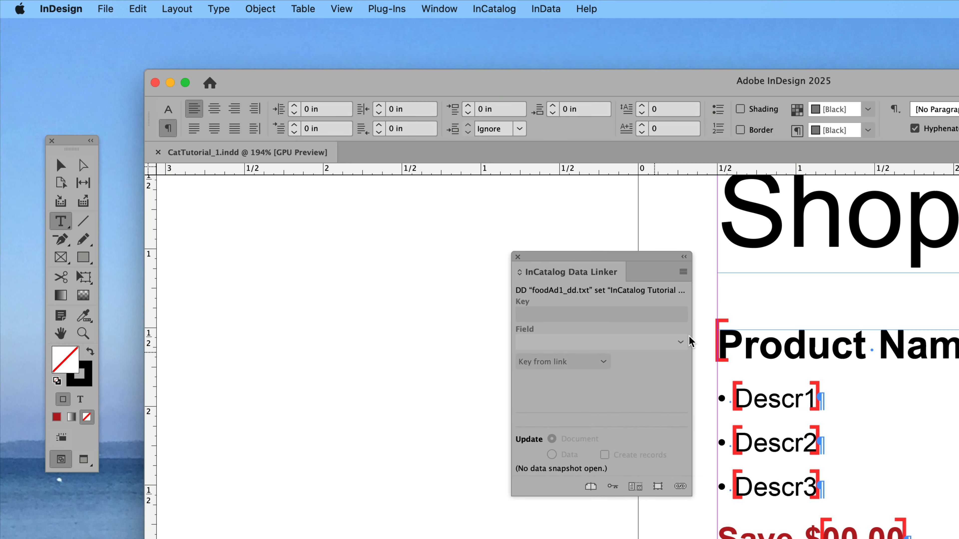
click(820, 351)
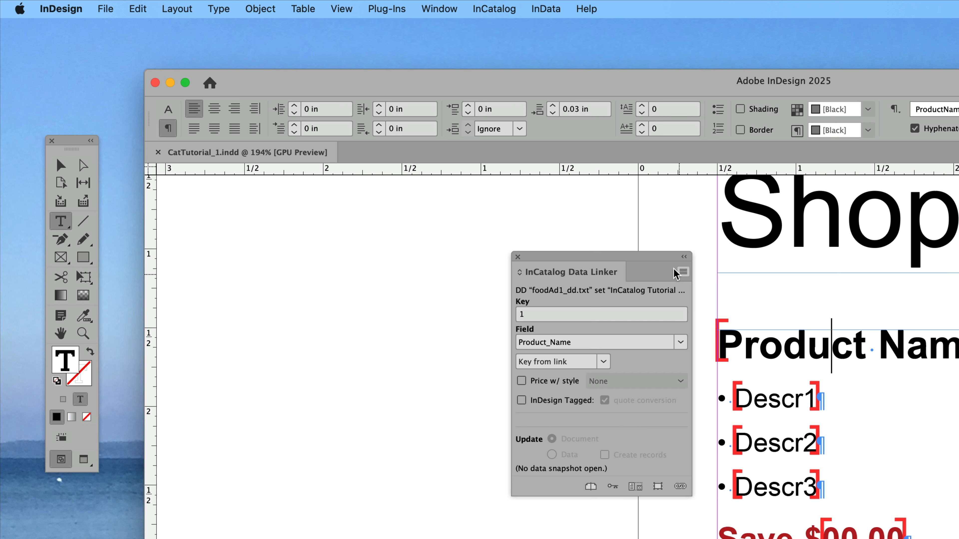
drag(657, 260, 557, 248)
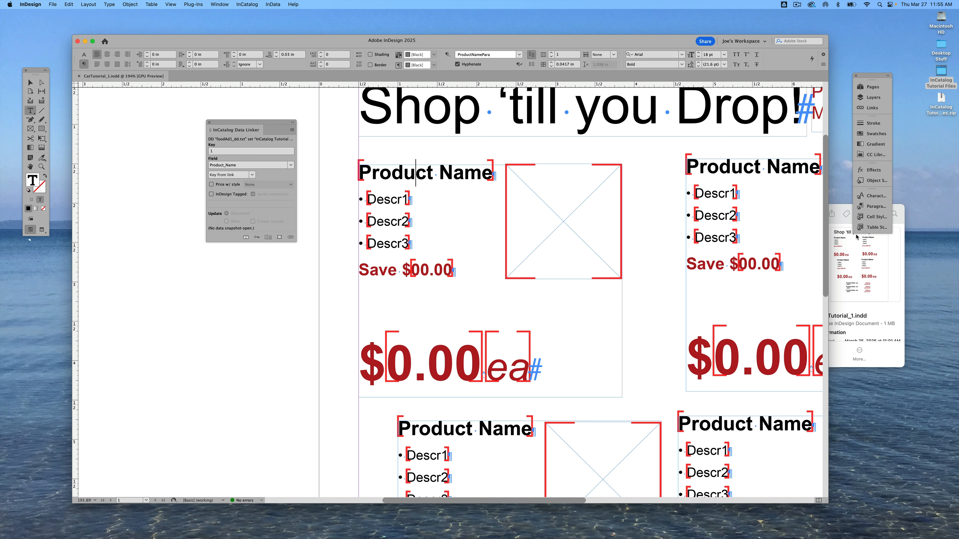
Open veggieAd.xlsx from the InCatalog Tutorial Files folder in Excel and move its window over the layout
click(840, 223)
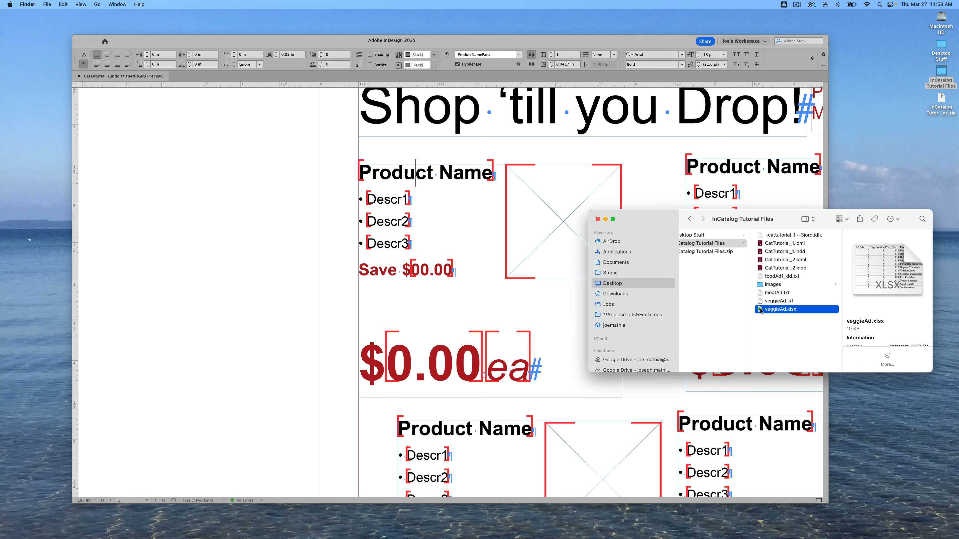
double_click(760, 310)
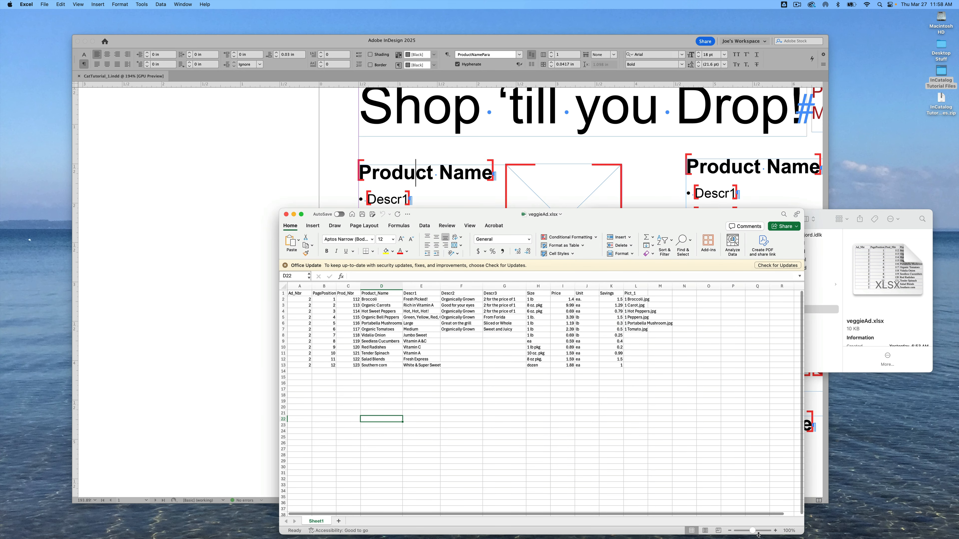
drag(752, 531, 758, 532)
scroll(670, 424, down, 3)
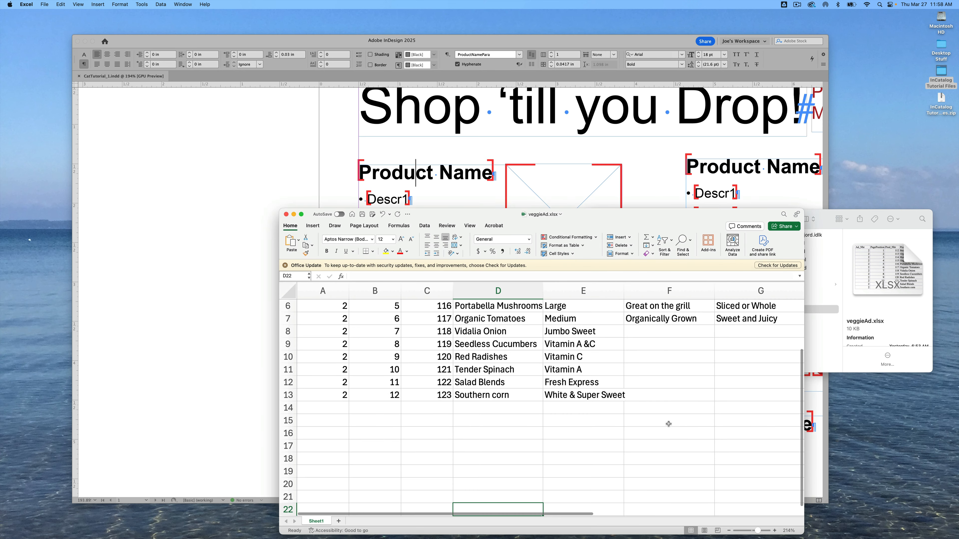
scroll(670, 435, up, 8)
drag(610, 224, 576, 134)
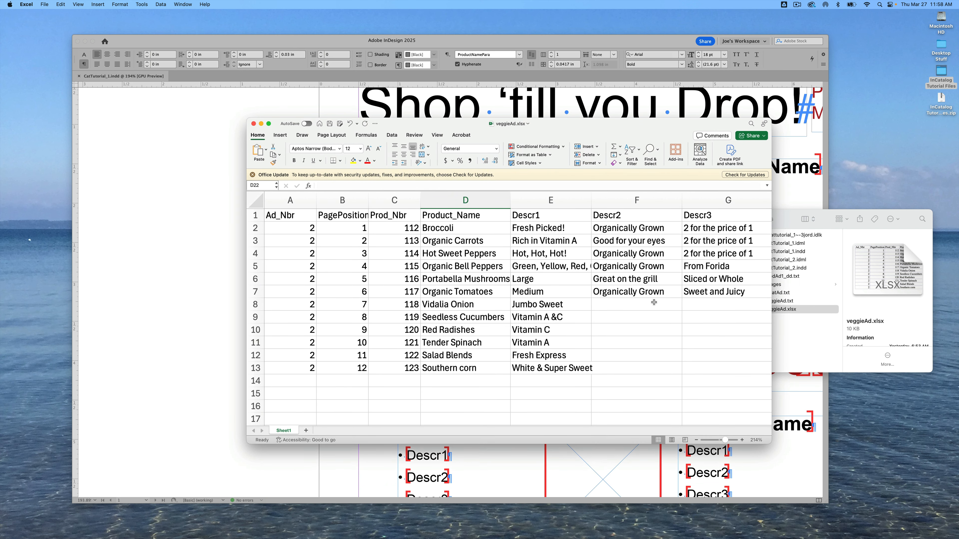
Highlight rows 5 and 6 of the sheet to examine individual product records
click(256, 266)
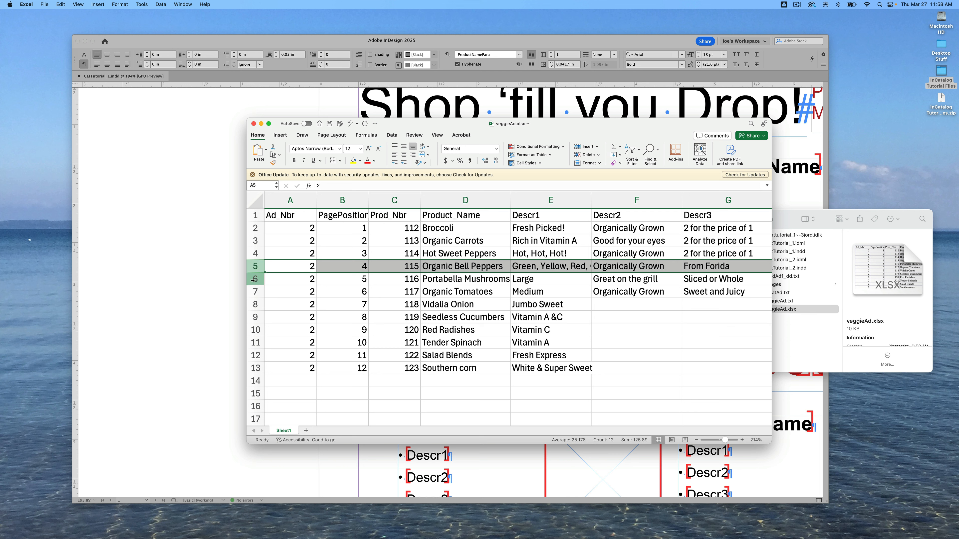
click(255, 278)
click(257, 266)
Highlight the Product_Name, Descr1 and Prod_Nbr columns in rows 1 to 13 to examine the data fields
click(448, 214)
drag(448, 214, 442, 366)
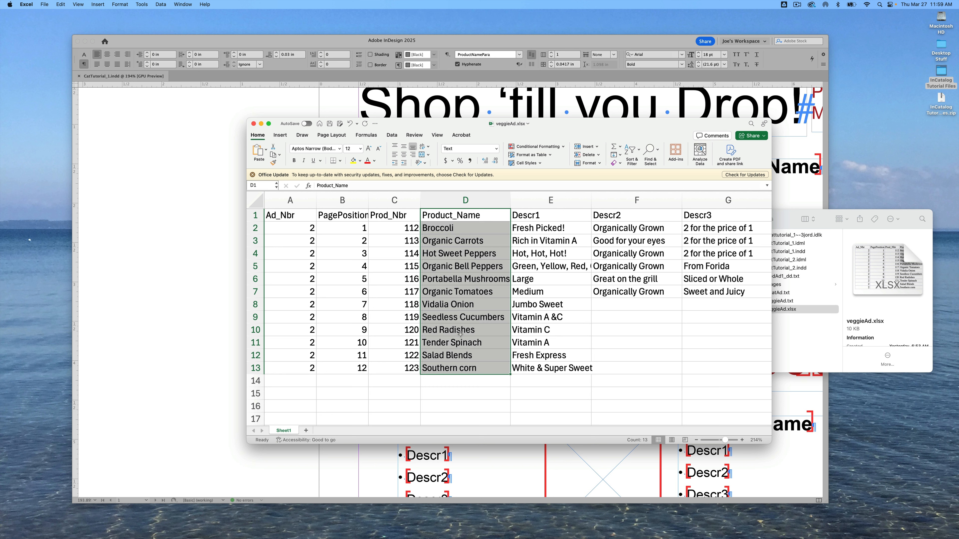
drag(566, 216, 568, 373)
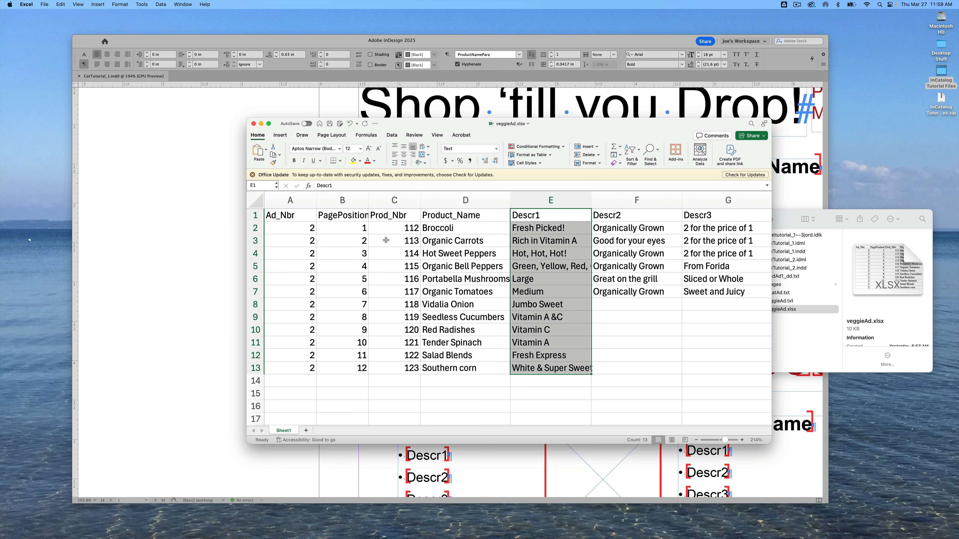
drag(400, 215, 395, 367)
click(594, 346)
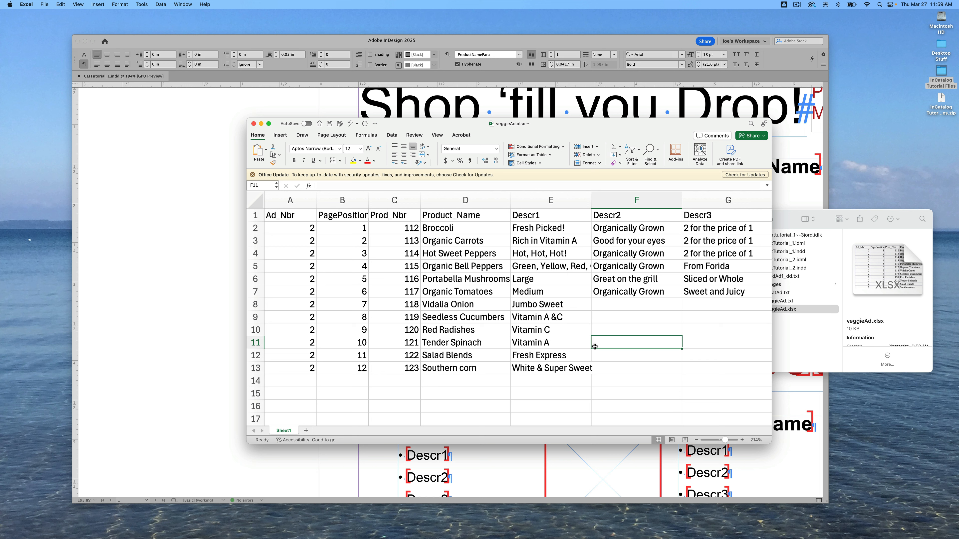
Highlight the Prod_Nbr and PagePosition values in rows 2 to 13 to examine the possible record keys
click(412, 227)
drag(412, 227, 411, 370)
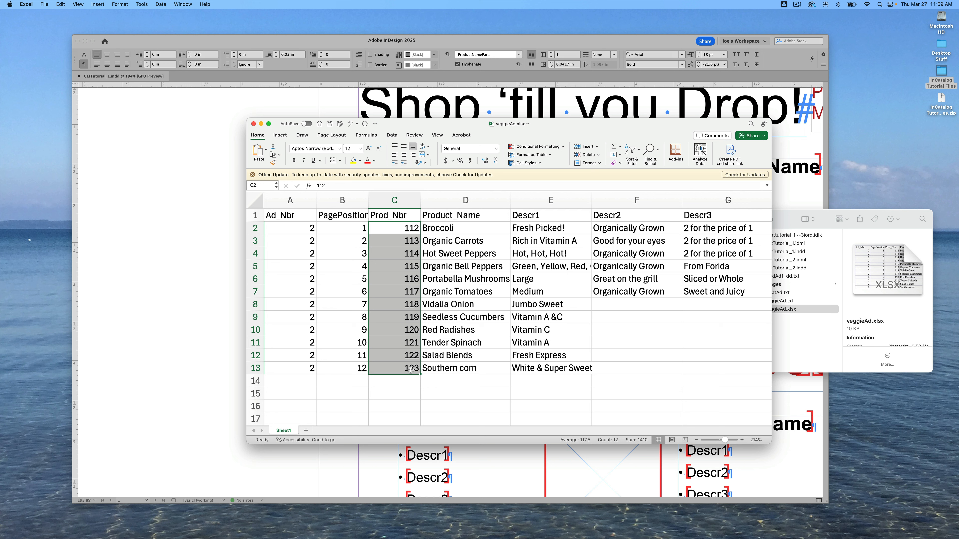
drag(351, 230, 356, 371)
click(524, 317)
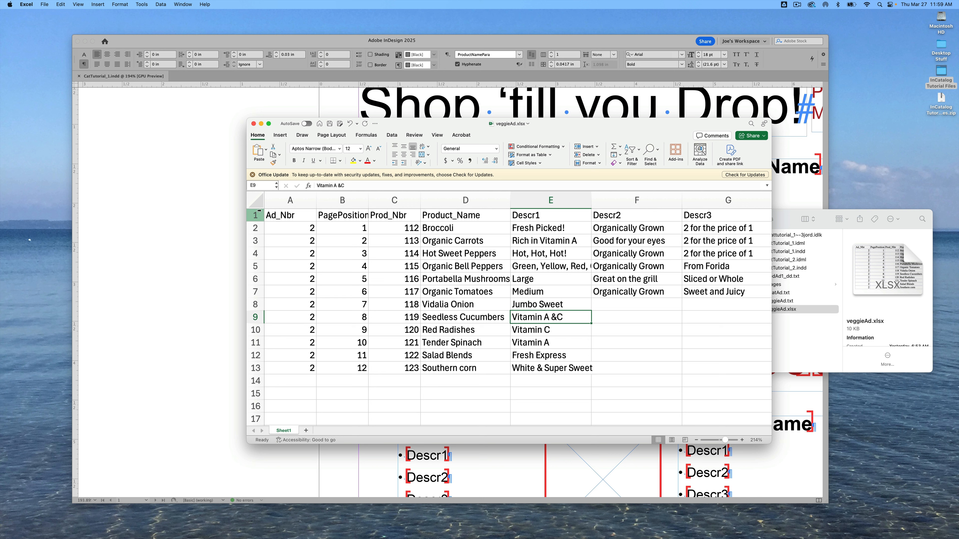
Highlight the field-name header row in the sheet and bring up veggieAd.txt in BBEdit beside it for comparison
click(254, 214)
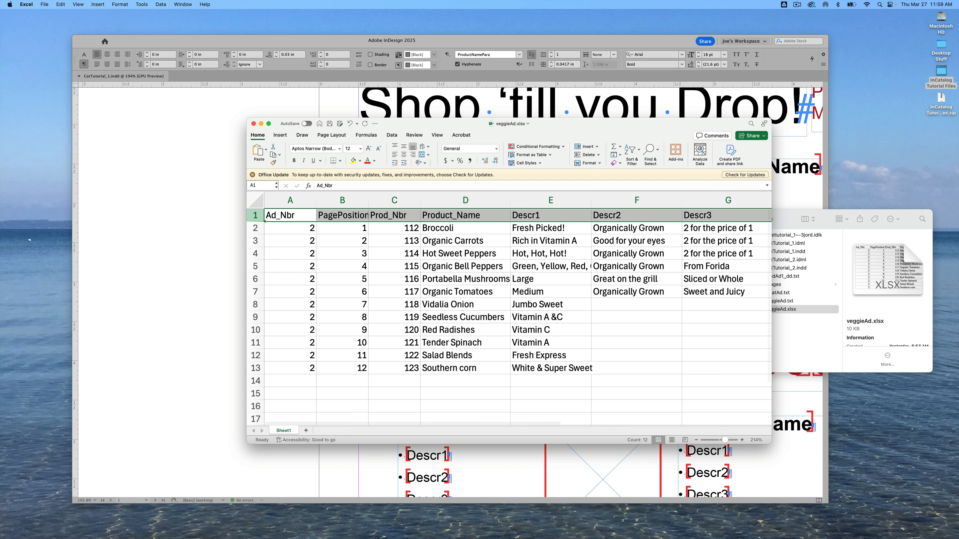
drag(670, 538, 653, 245)
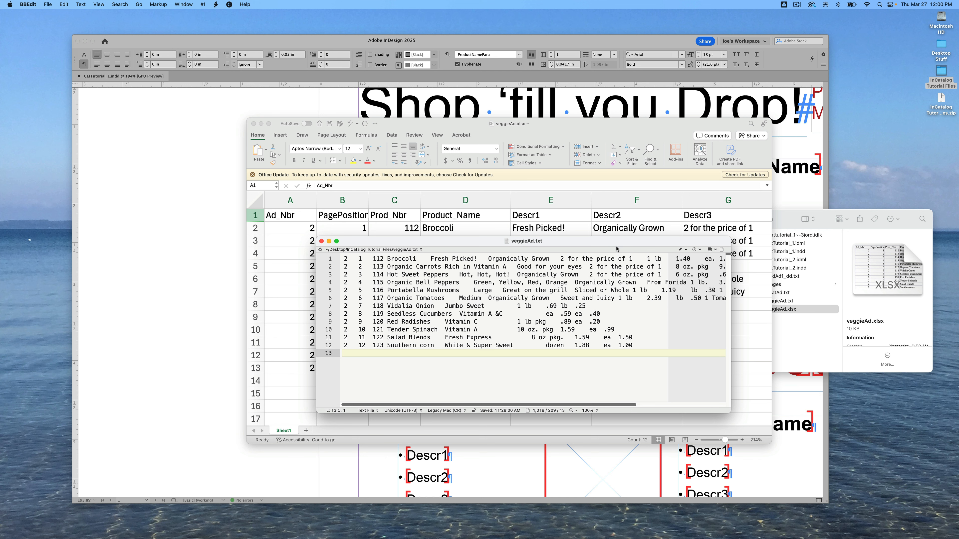
drag(619, 241, 469, 278)
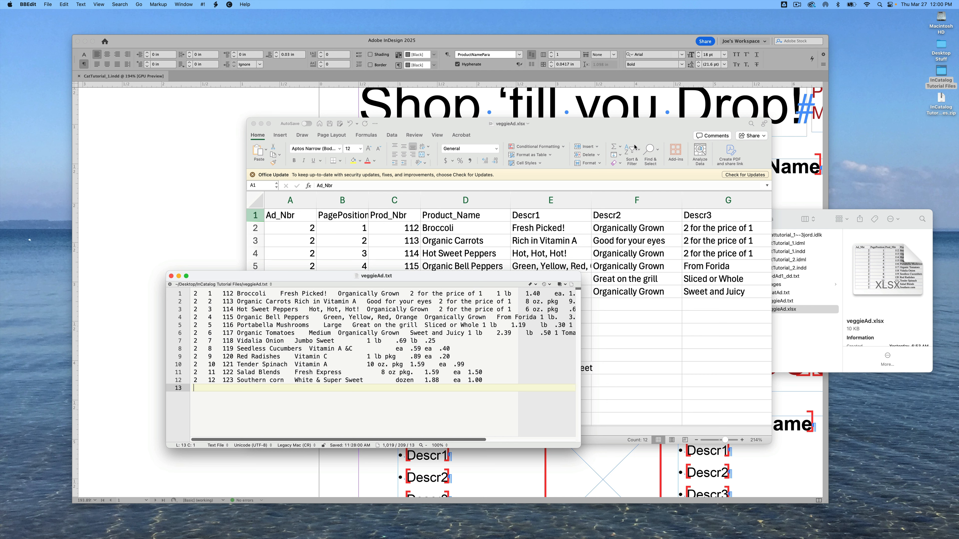
Minimize the spreadsheet window and show the invisible spaces, tabs and line breaks in veggieAd.txt
click(261, 123)
drag(426, 277, 461, 183)
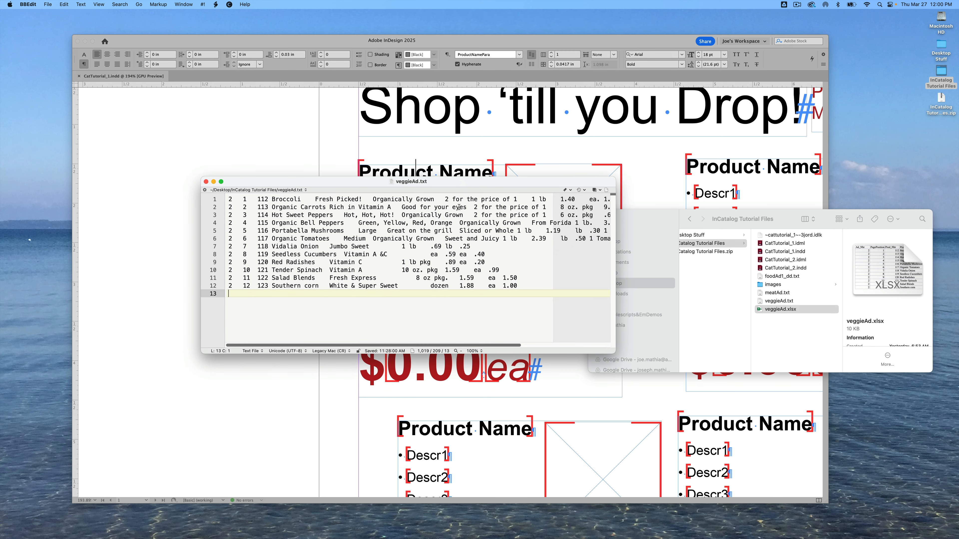
click(205, 190)
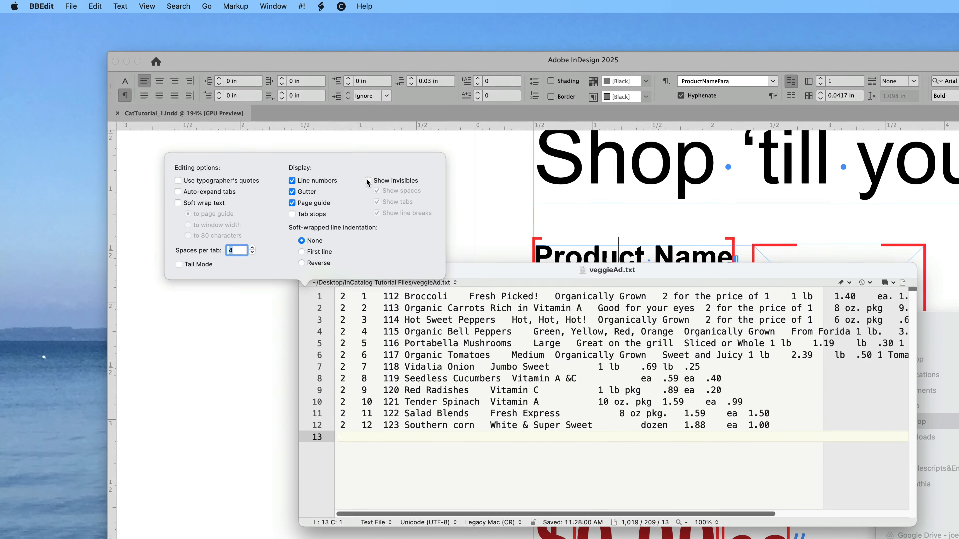
click(367, 181)
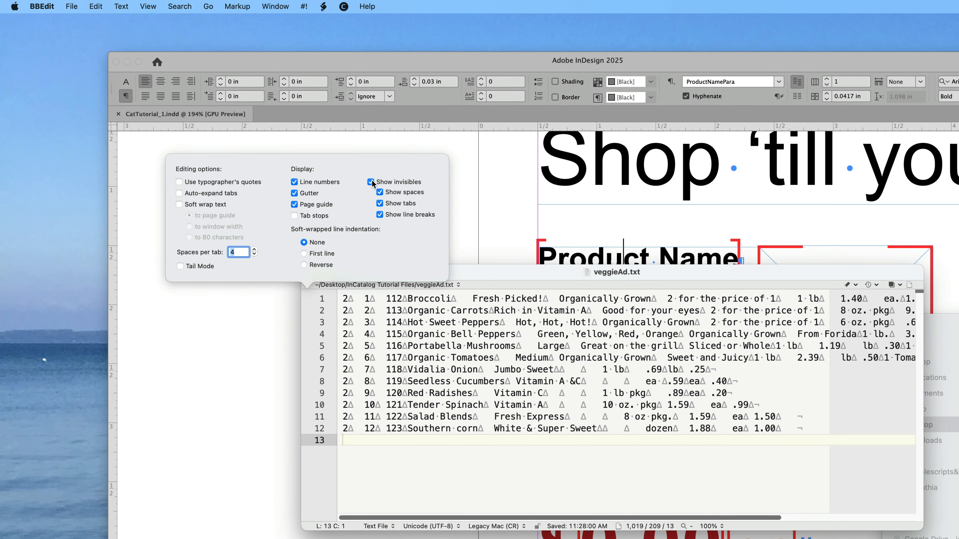
click(493, 384)
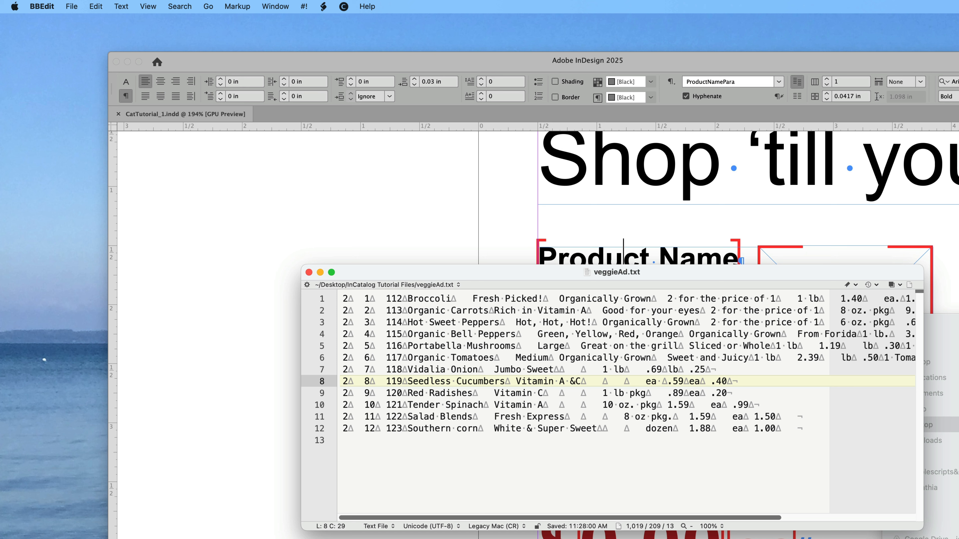
Bring up veggieAd.csv and highlight the commas separating the fields of the Broccoli record in line 1
key(super+Tab)
drag(958, 538, 950, 368)
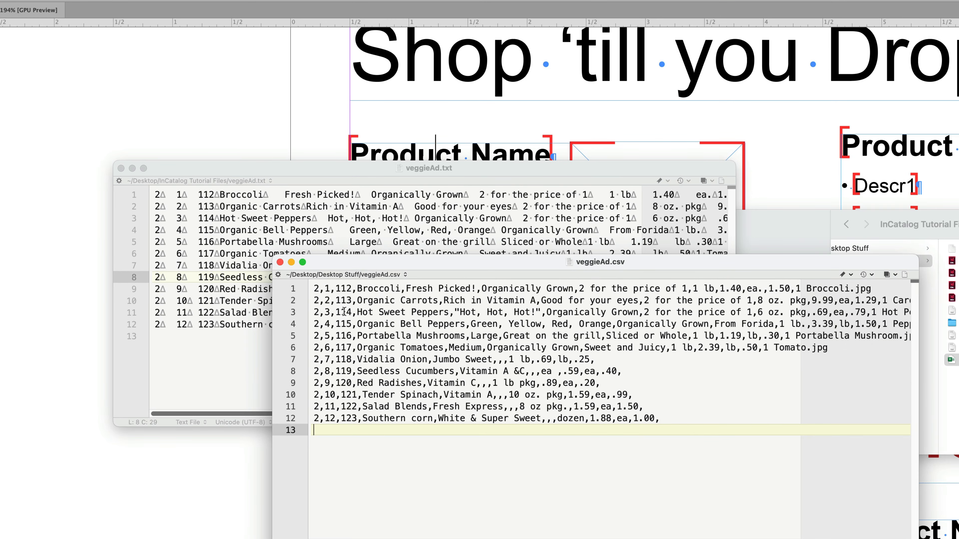
click(352, 289)
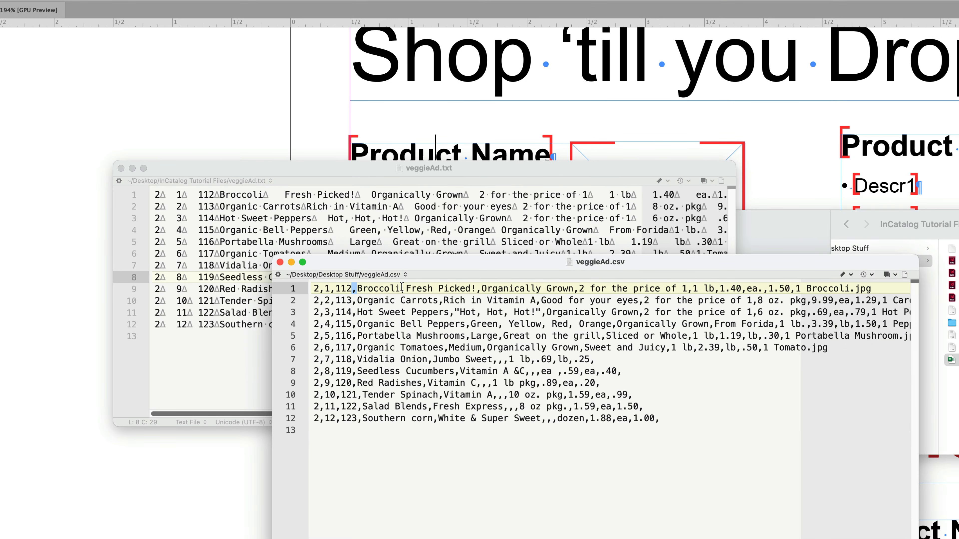
double_click(401, 288)
double_click(479, 289)
Highlight the quotation marks around the "Hot, Hot, Hot!" field in line 3, and close the veggieAd.csv window
click(455, 310)
double_click(456, 311)
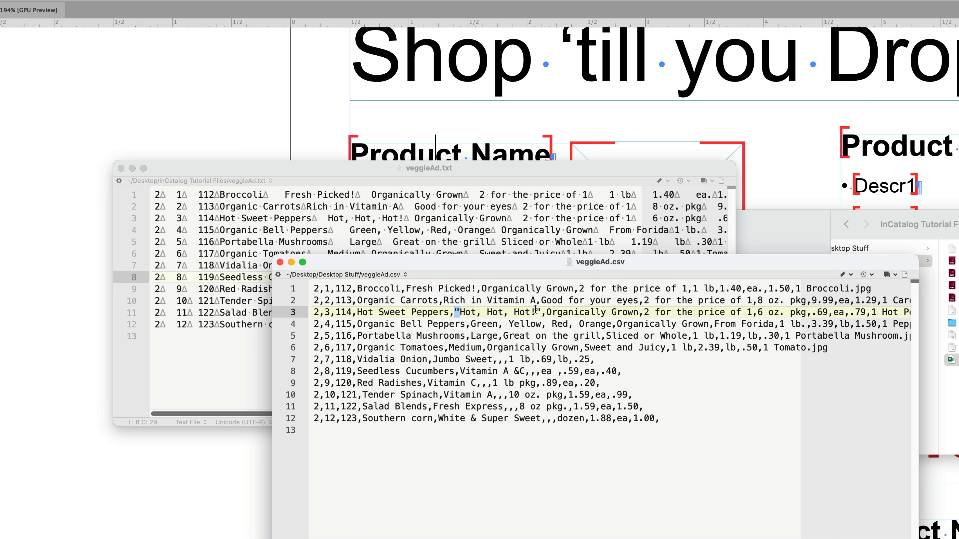
double_click(537, 312)
drag(454, 312, 539, 311)
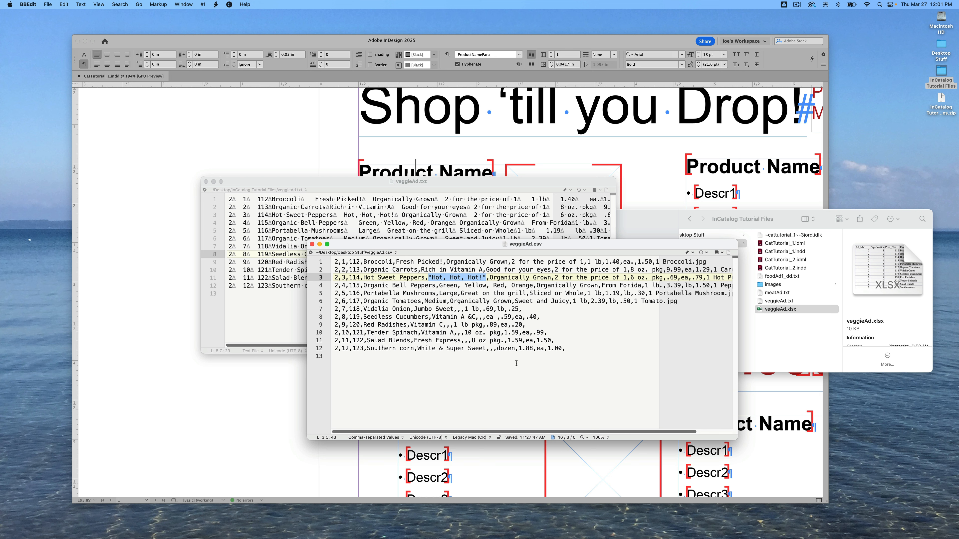
click(312, 245)
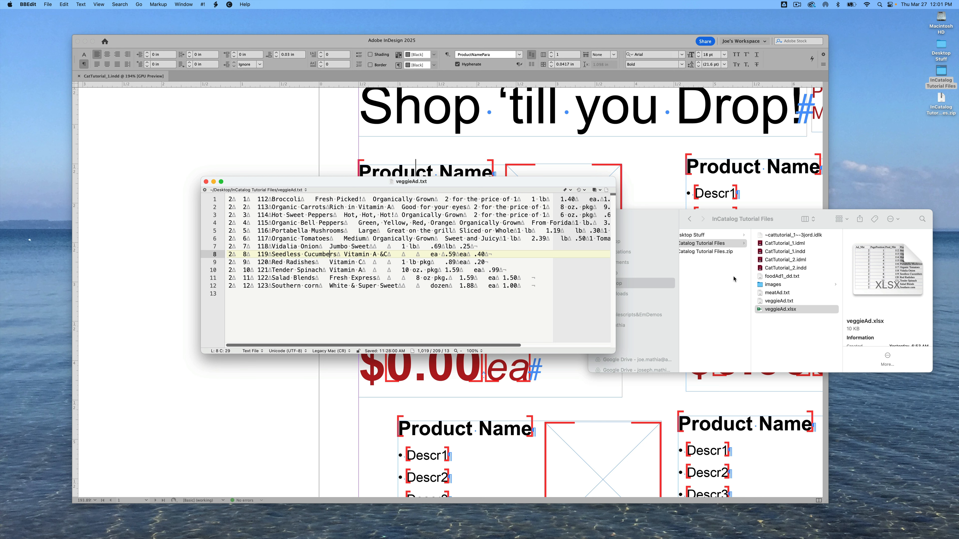
Open foodAd1_dd.txt from the InCatalog Tutorial Files folder and show its invisible characters
click(760, 278)
double_click(760, 277)
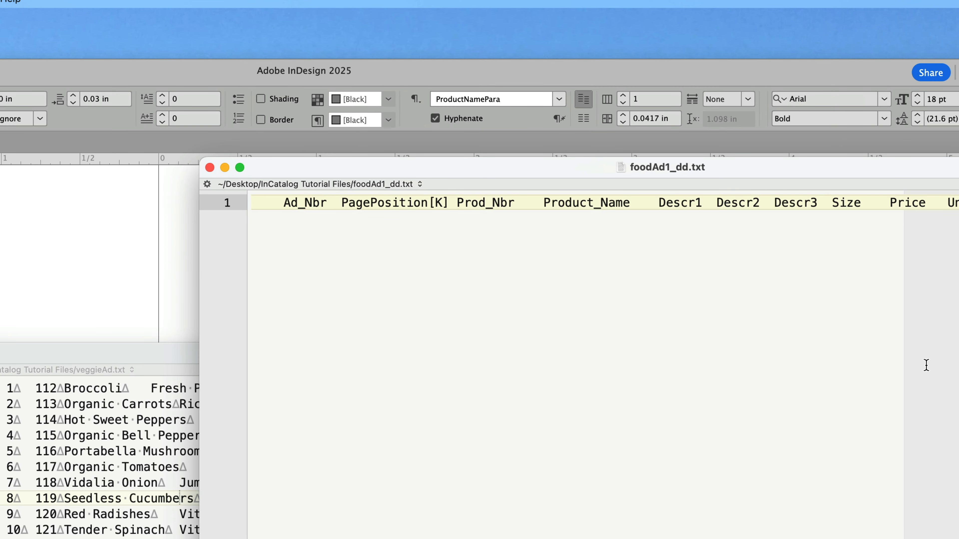
drag(786, 175, 626, 251)
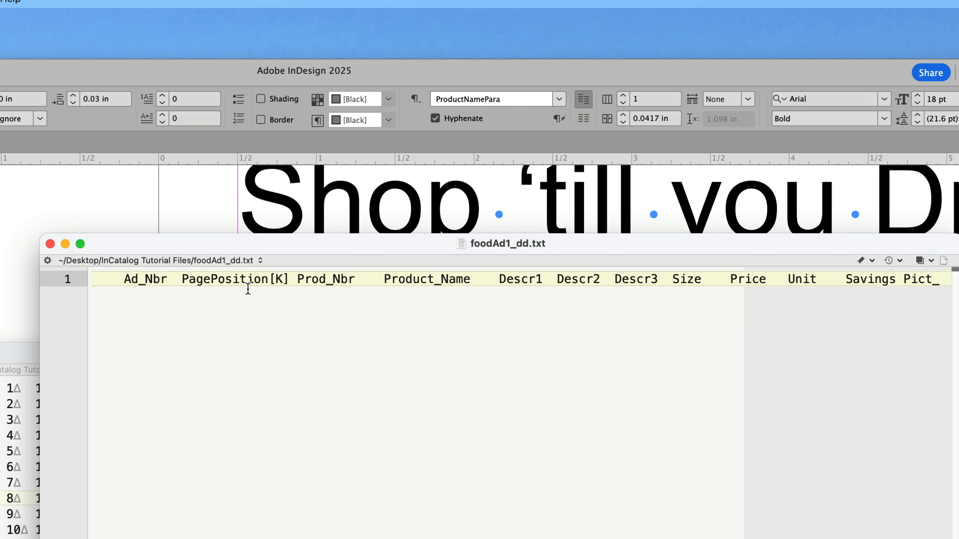
click(47, 261)
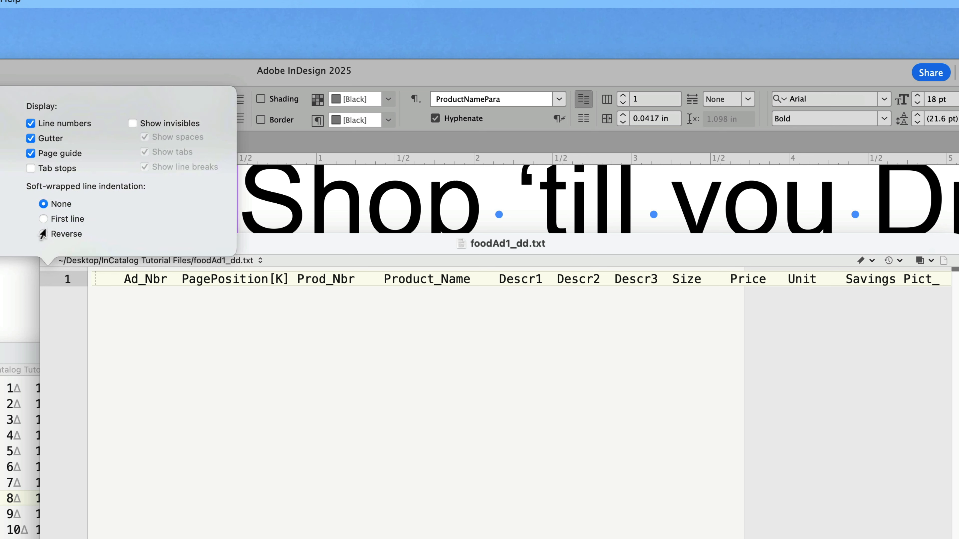
click(132, 124)
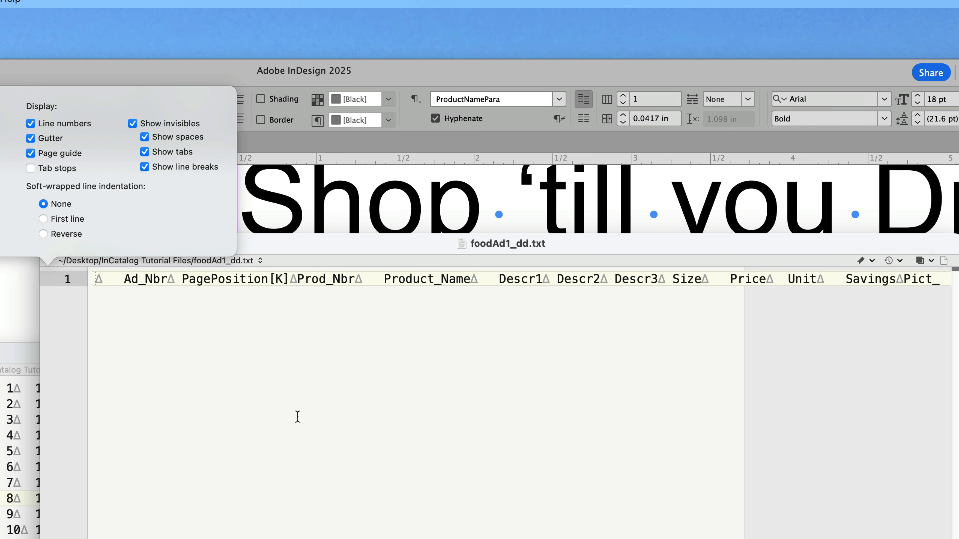
click(287, 409)
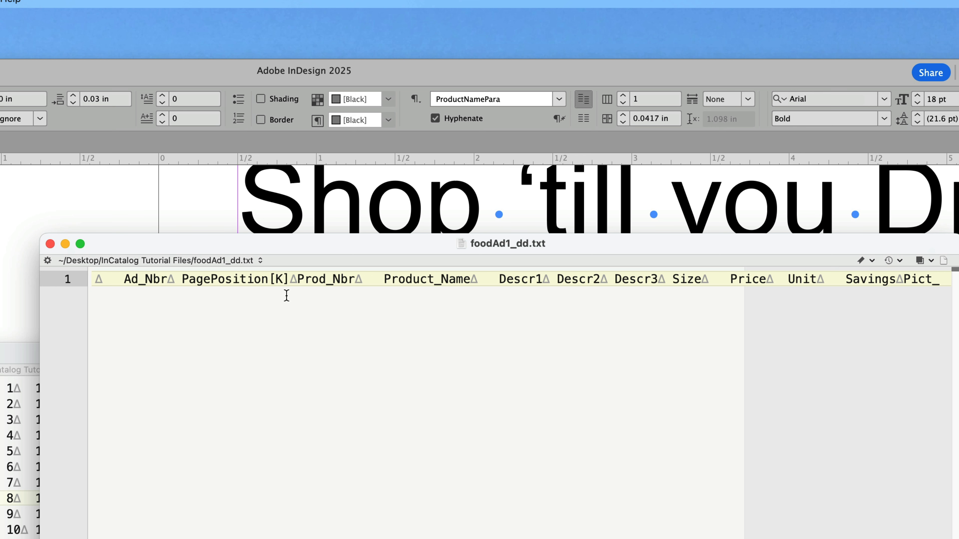
Highlight the [K] key marker after PagePosition in foodAd1_dd.txt to examine it, and move the file's window aside
click(270, 279)
drag(270, 278, 289, 278)
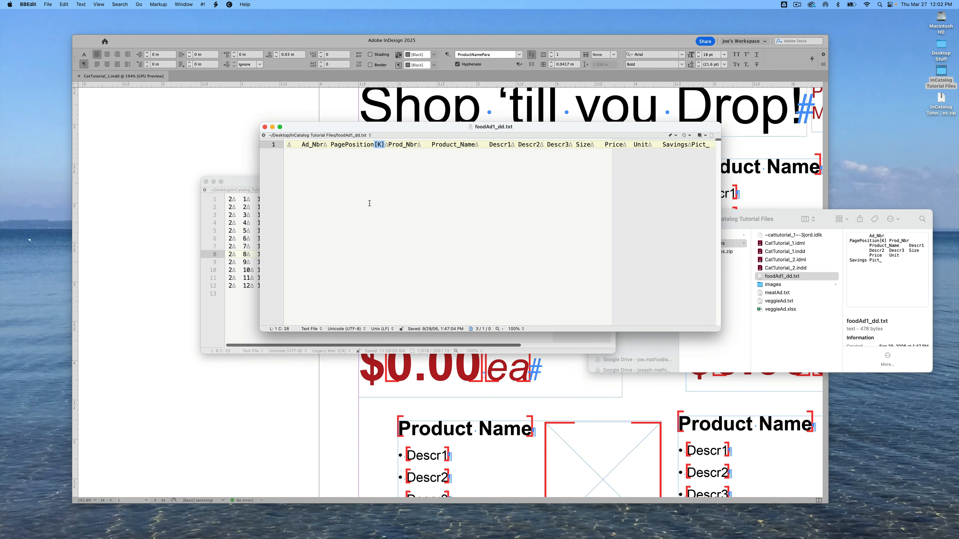
click(349, 238)
drag(417, 132, 554, 137)
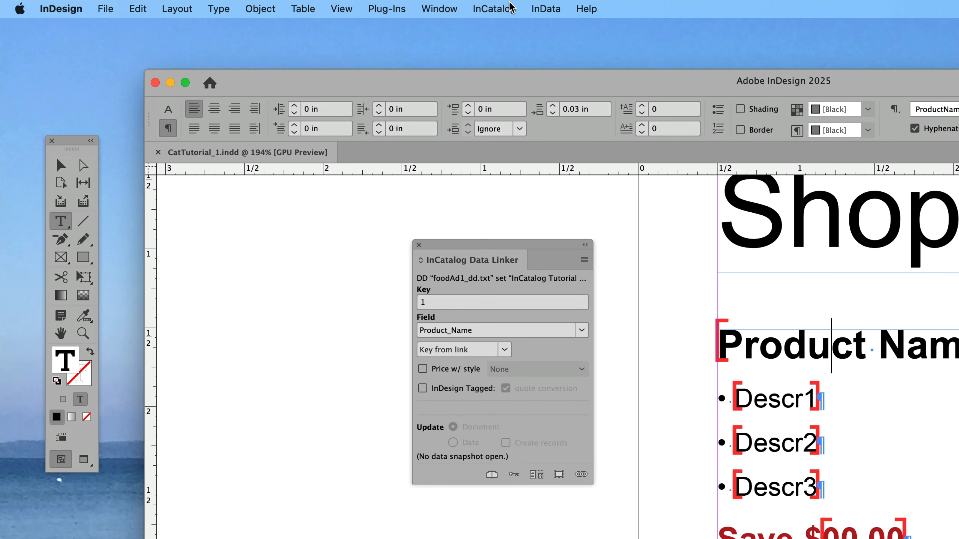
Switch to InDesign, compare the Comma-delimited and Tab-delimited snapshot formats in InCatalog's Data Snapshot preferences, and confirm Tab-delimited
click(503, 11)
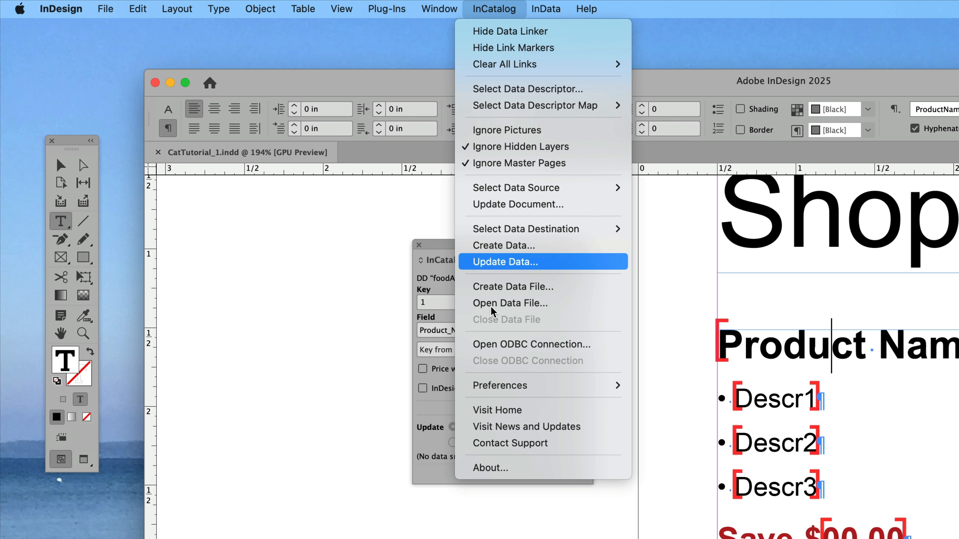
mouse_move(511, 389)
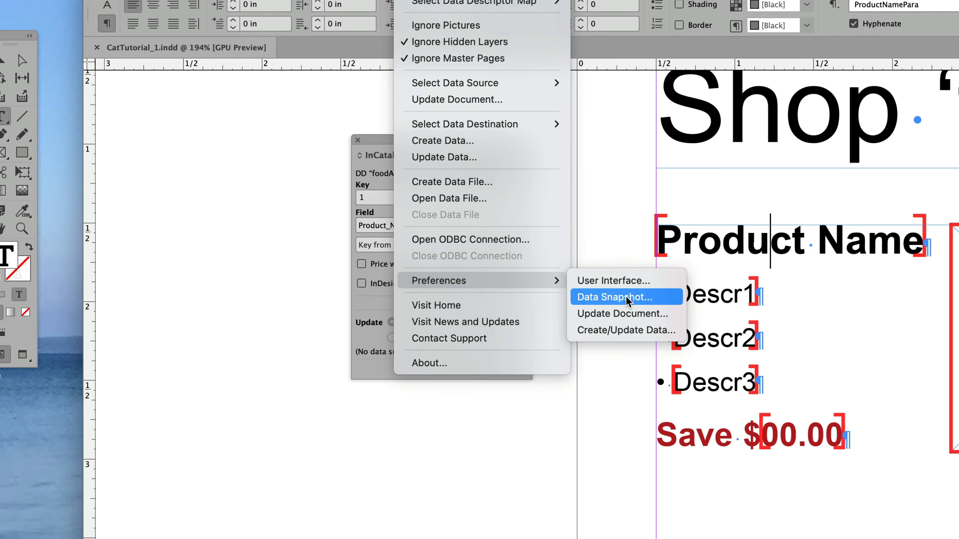
click(687, 403)
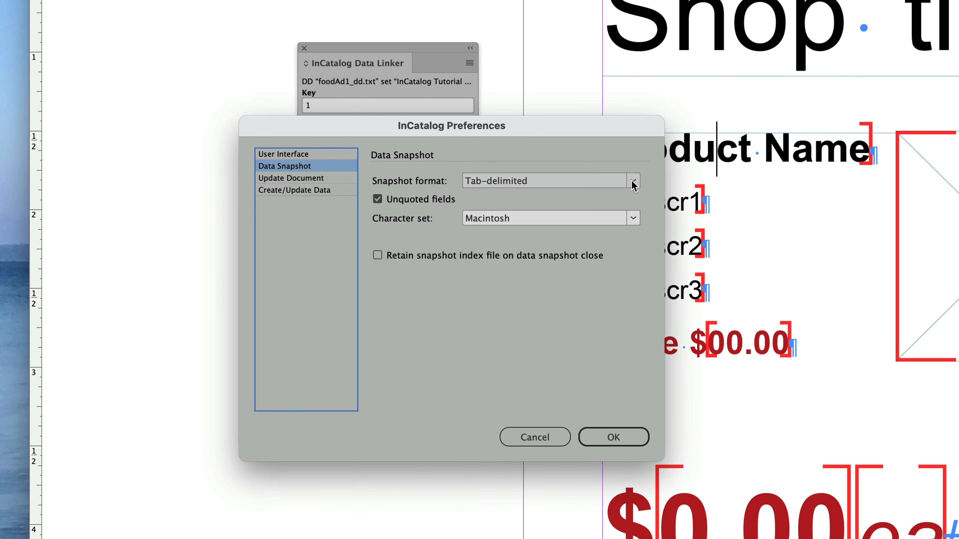
click(633, 181)
click(574, 217)
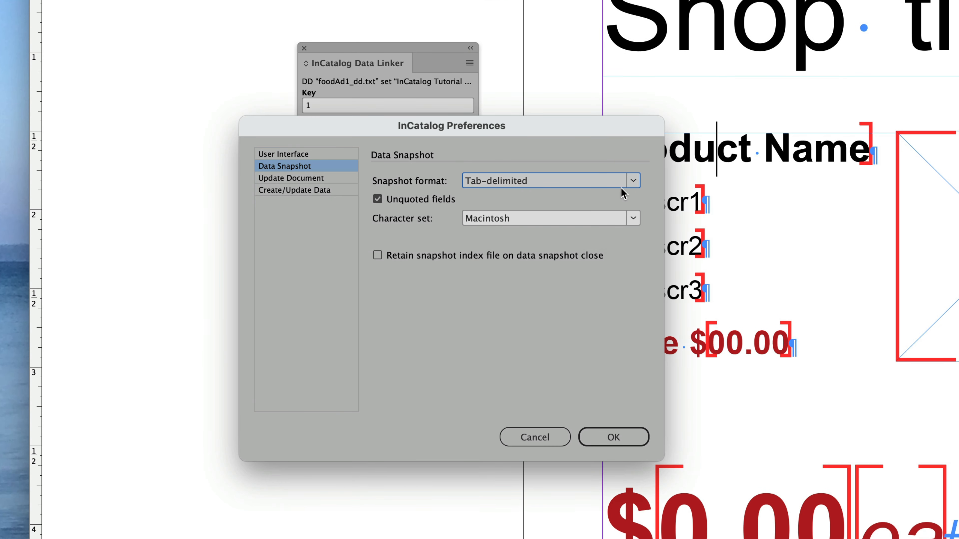
click(628, 180)
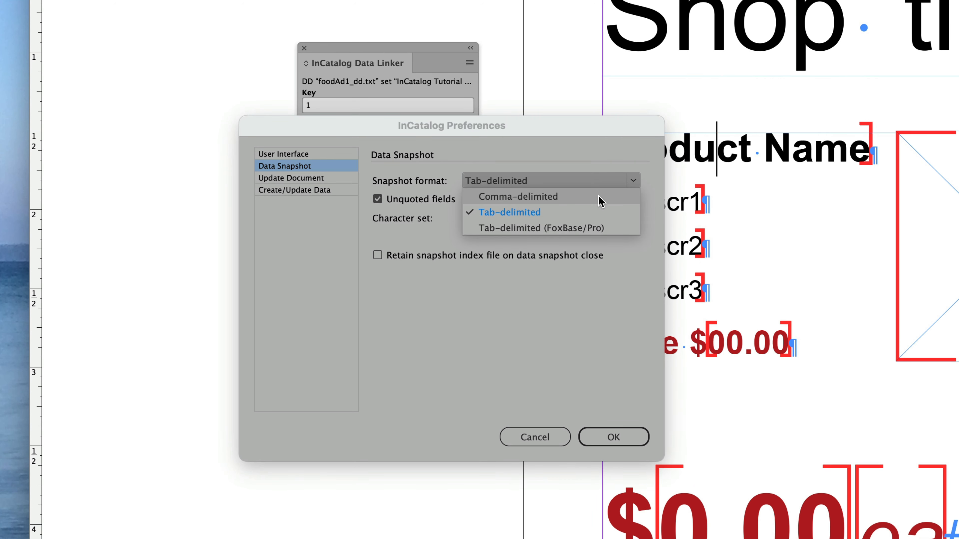
click(600, 201)
click(618, 181)
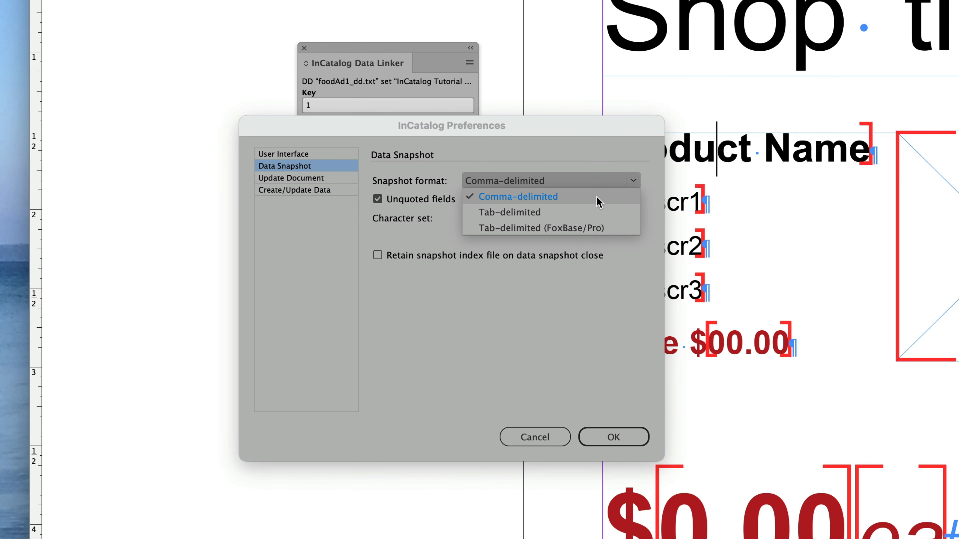
click(579, 214)
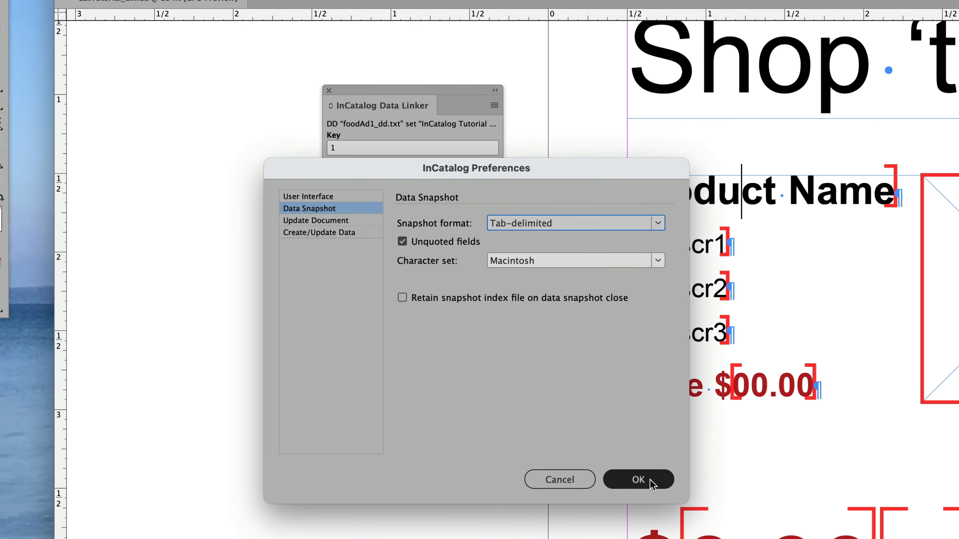
click(619, 437)
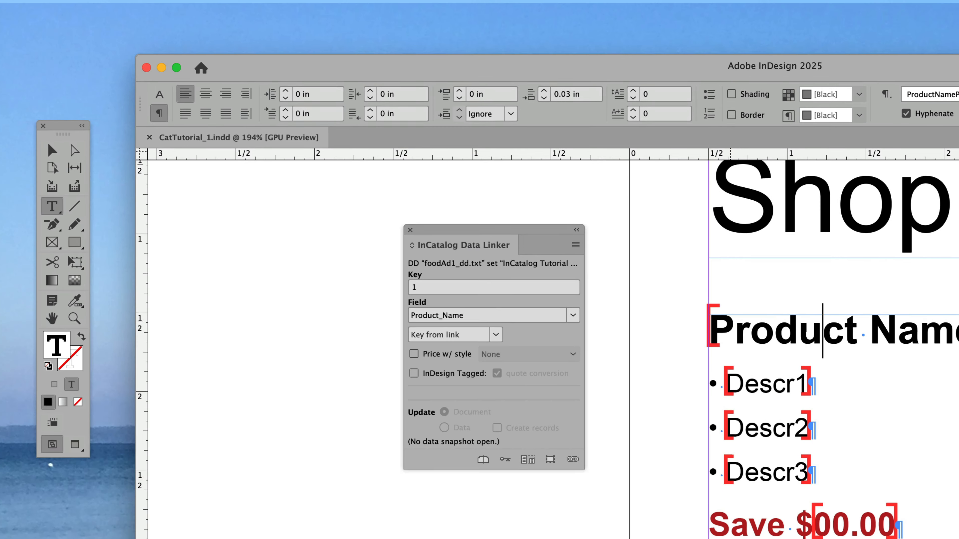
Review InCatalog's data source options and select foodAd1_dd.txt as the document's data descriptor
click(494, 9)
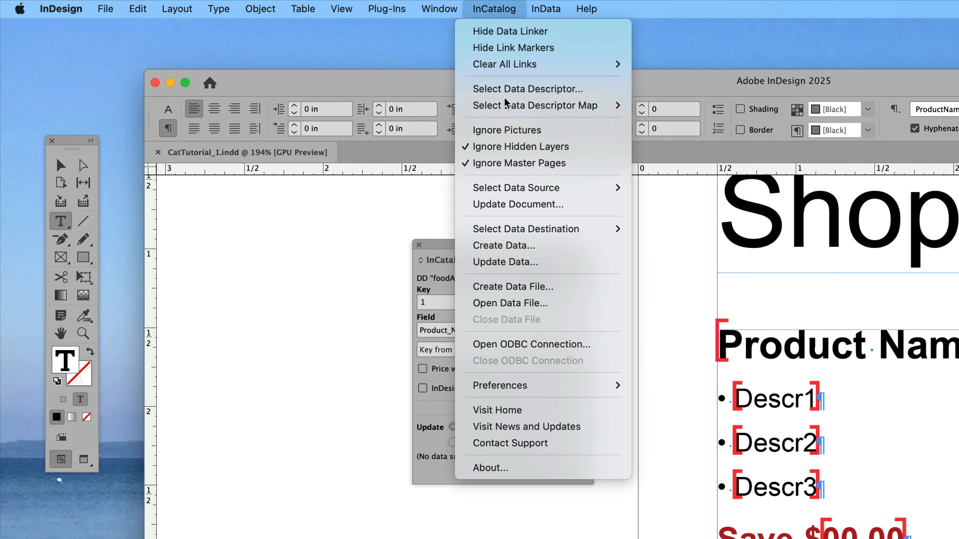
mouse_move(539, 187)
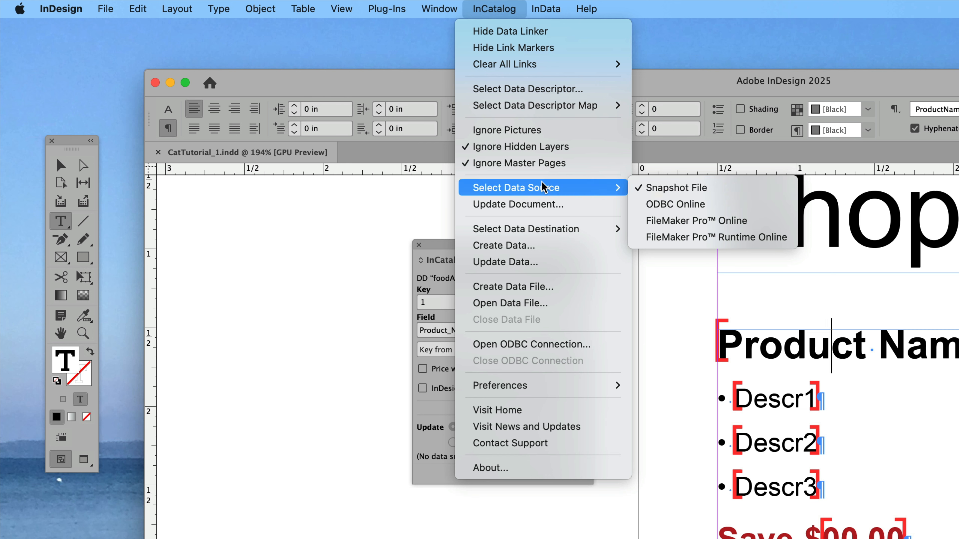
mouse_move(534, 232)
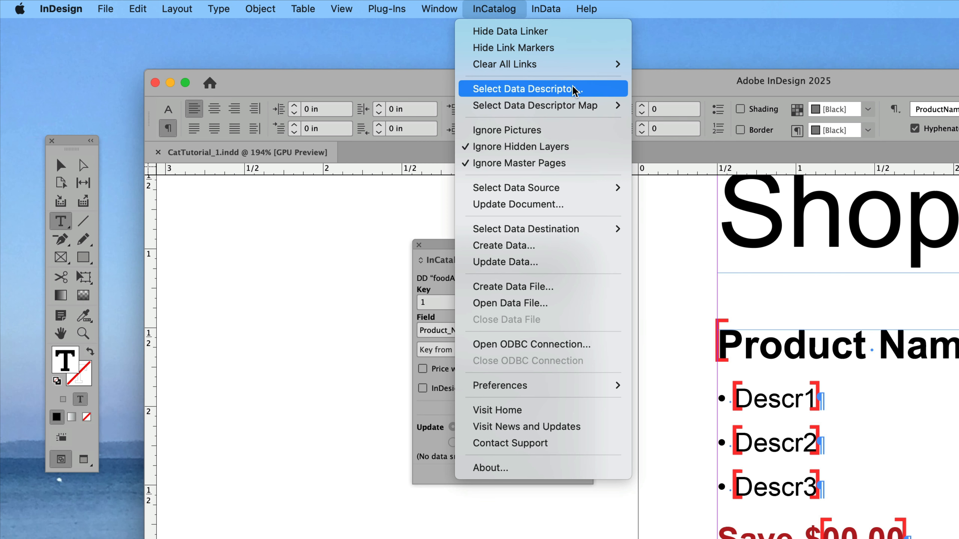
click(573, 91)
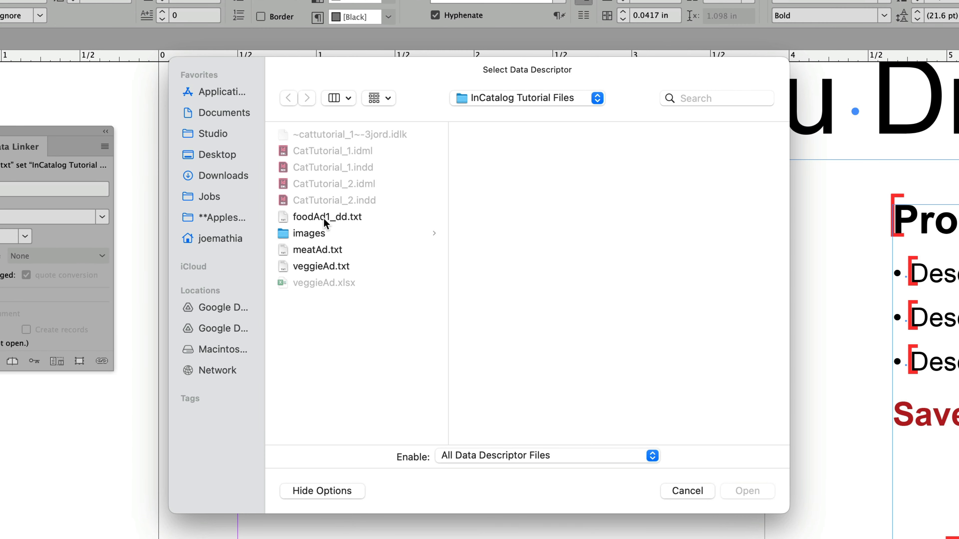
click(325, 218)
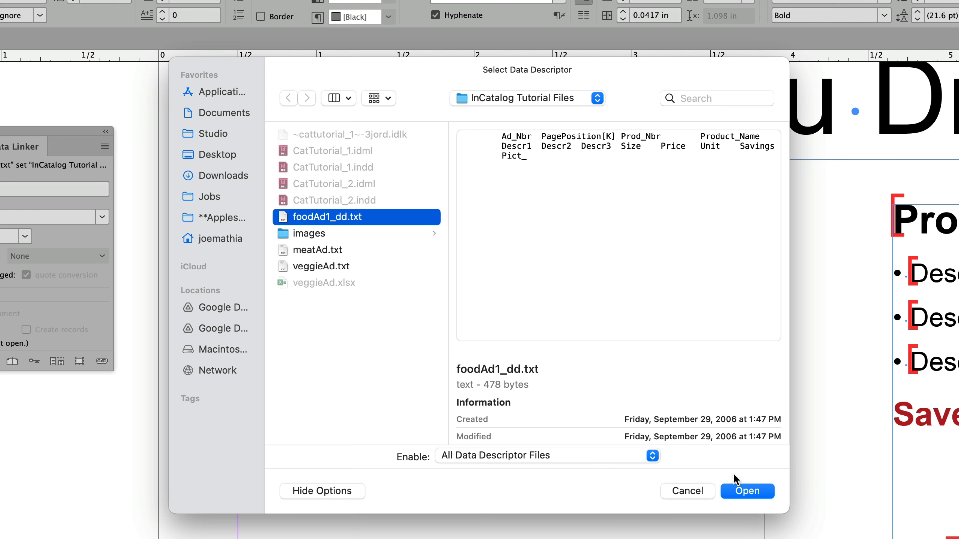
click(750, 491)
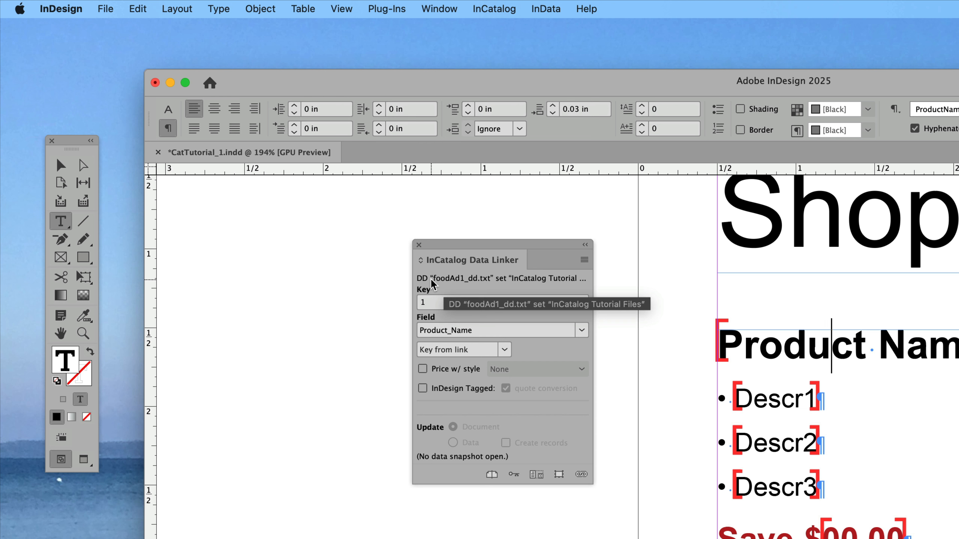
Examine the fields offered in the Data Linker for the Product Name link, keeping Product_Name
click(582, 331)
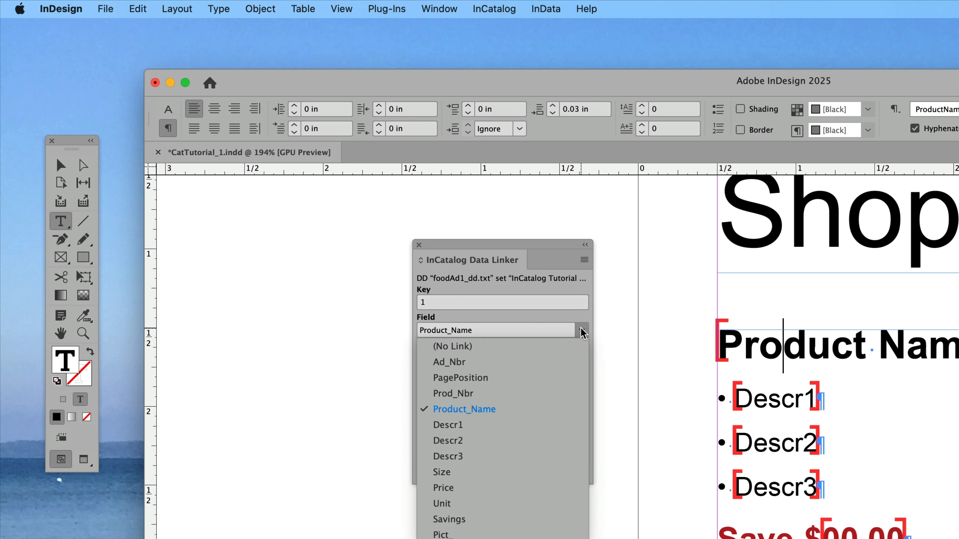
click(581, 331)
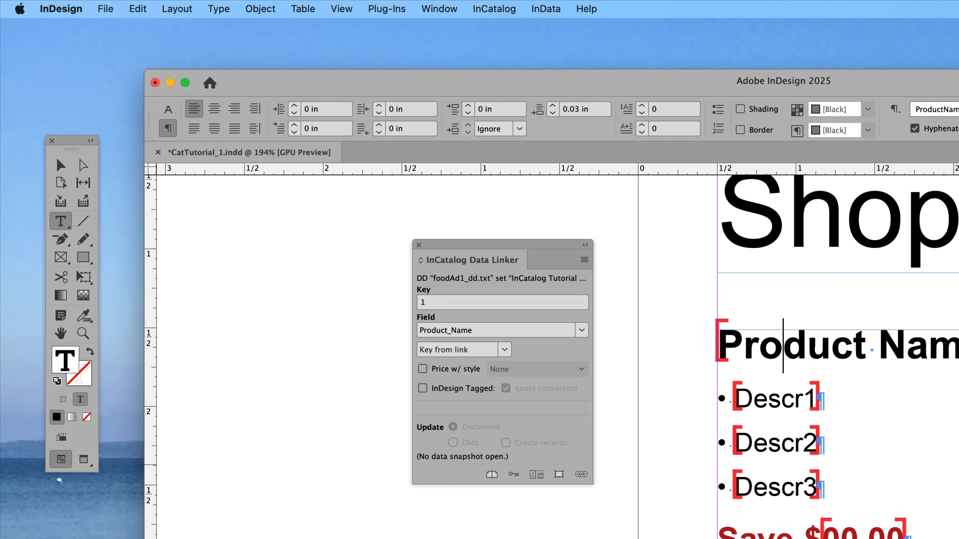